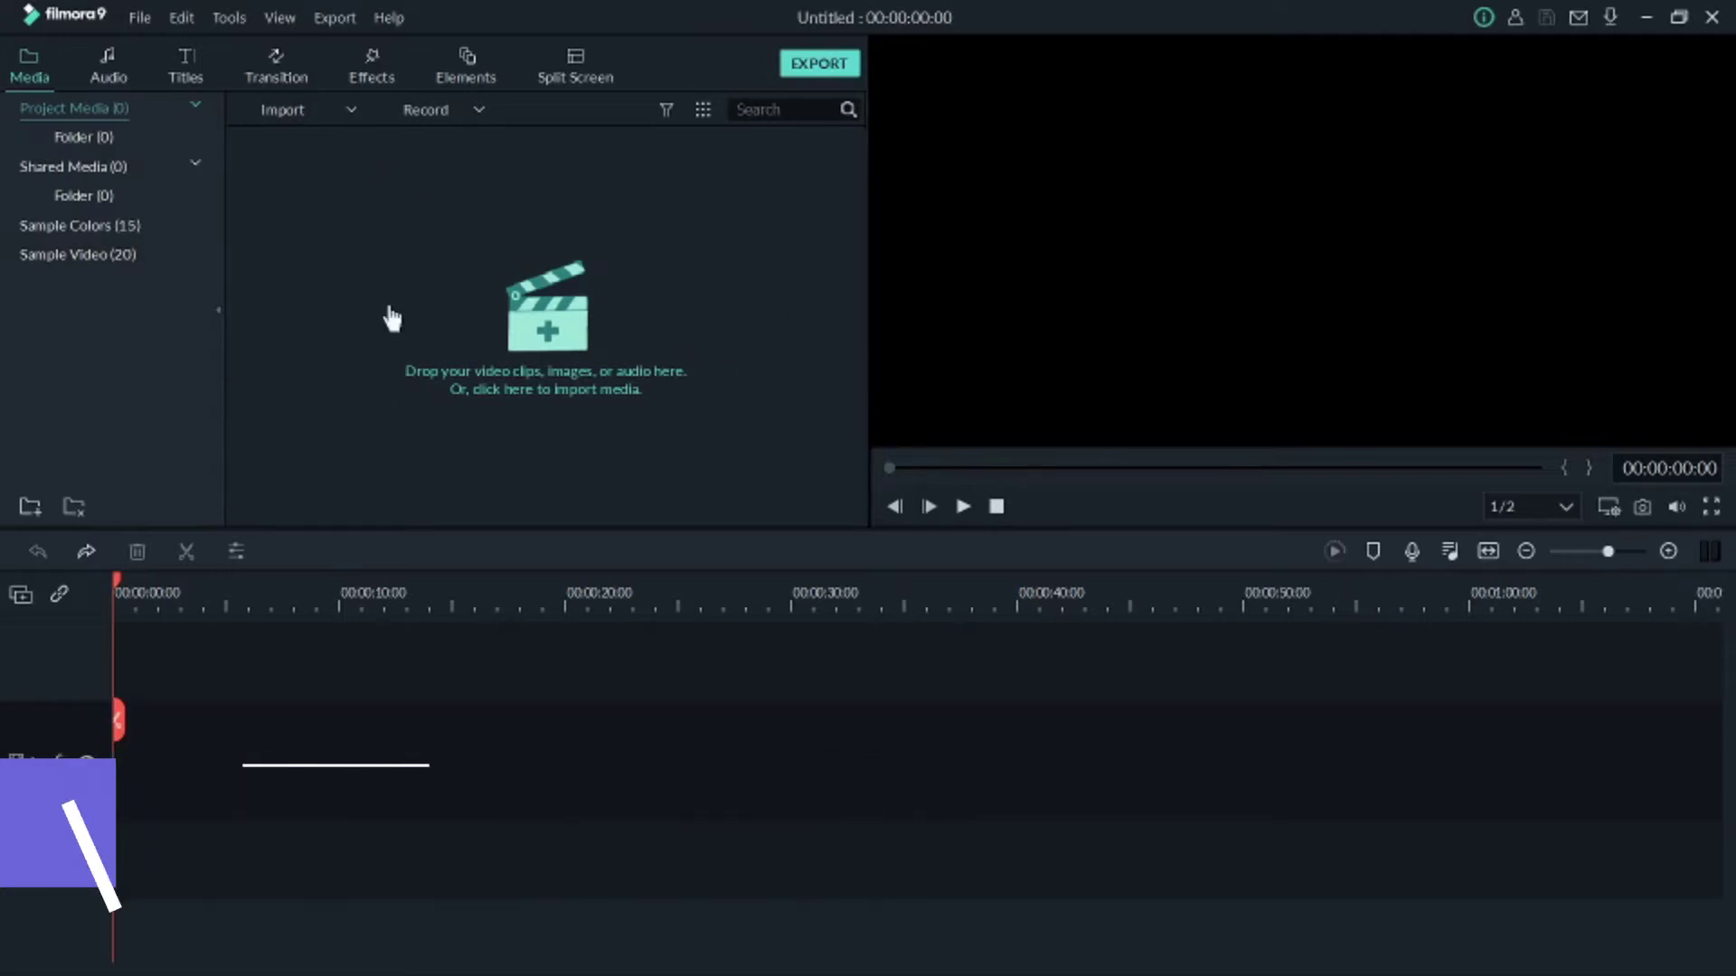
Glance at the Import options and Sample Colors, then show the 76 included audio tracks.
click(354, 112)
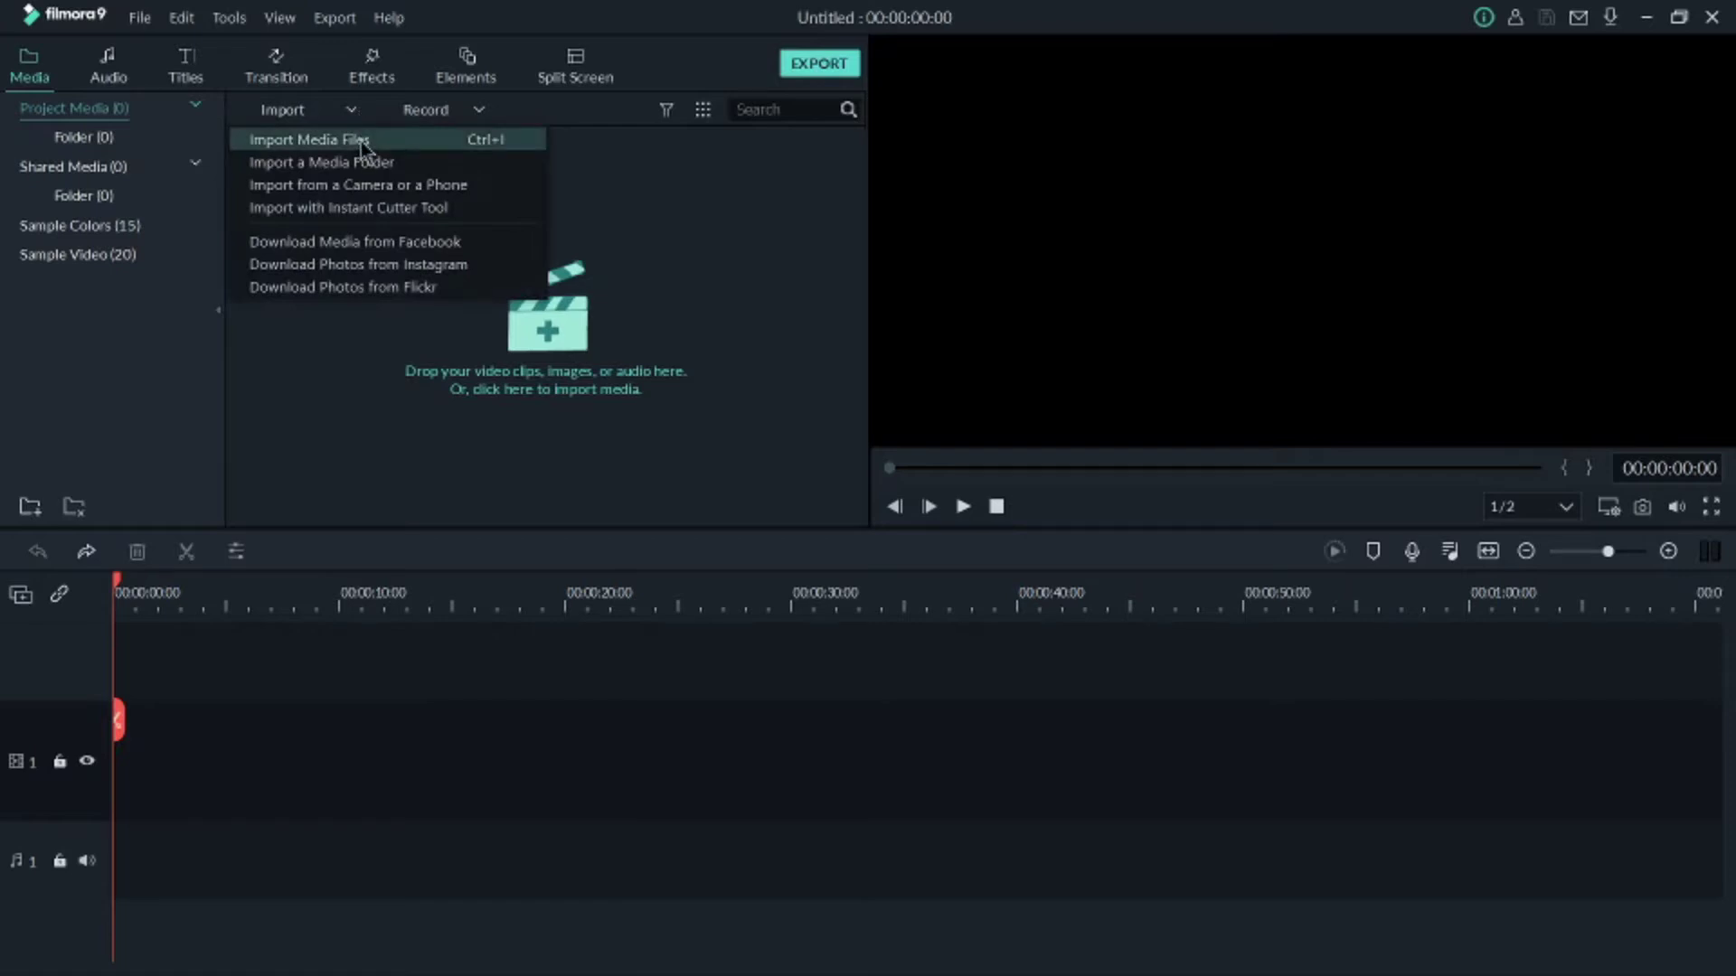
click(128, 407)
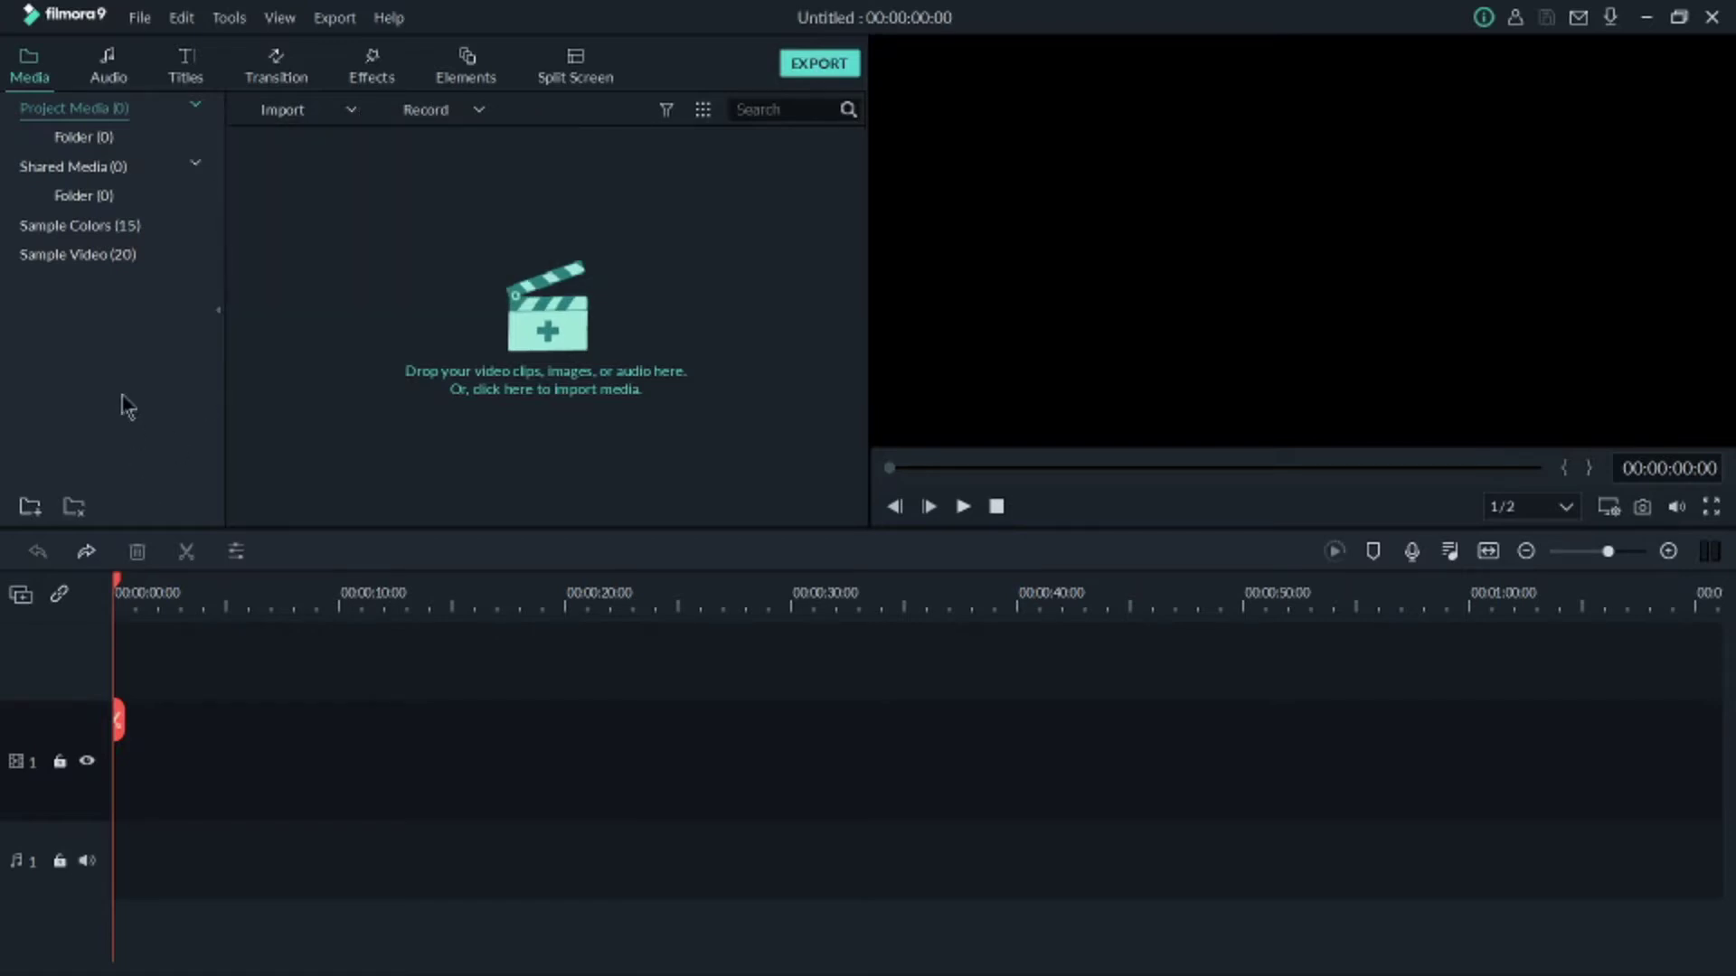
click(114, 226)
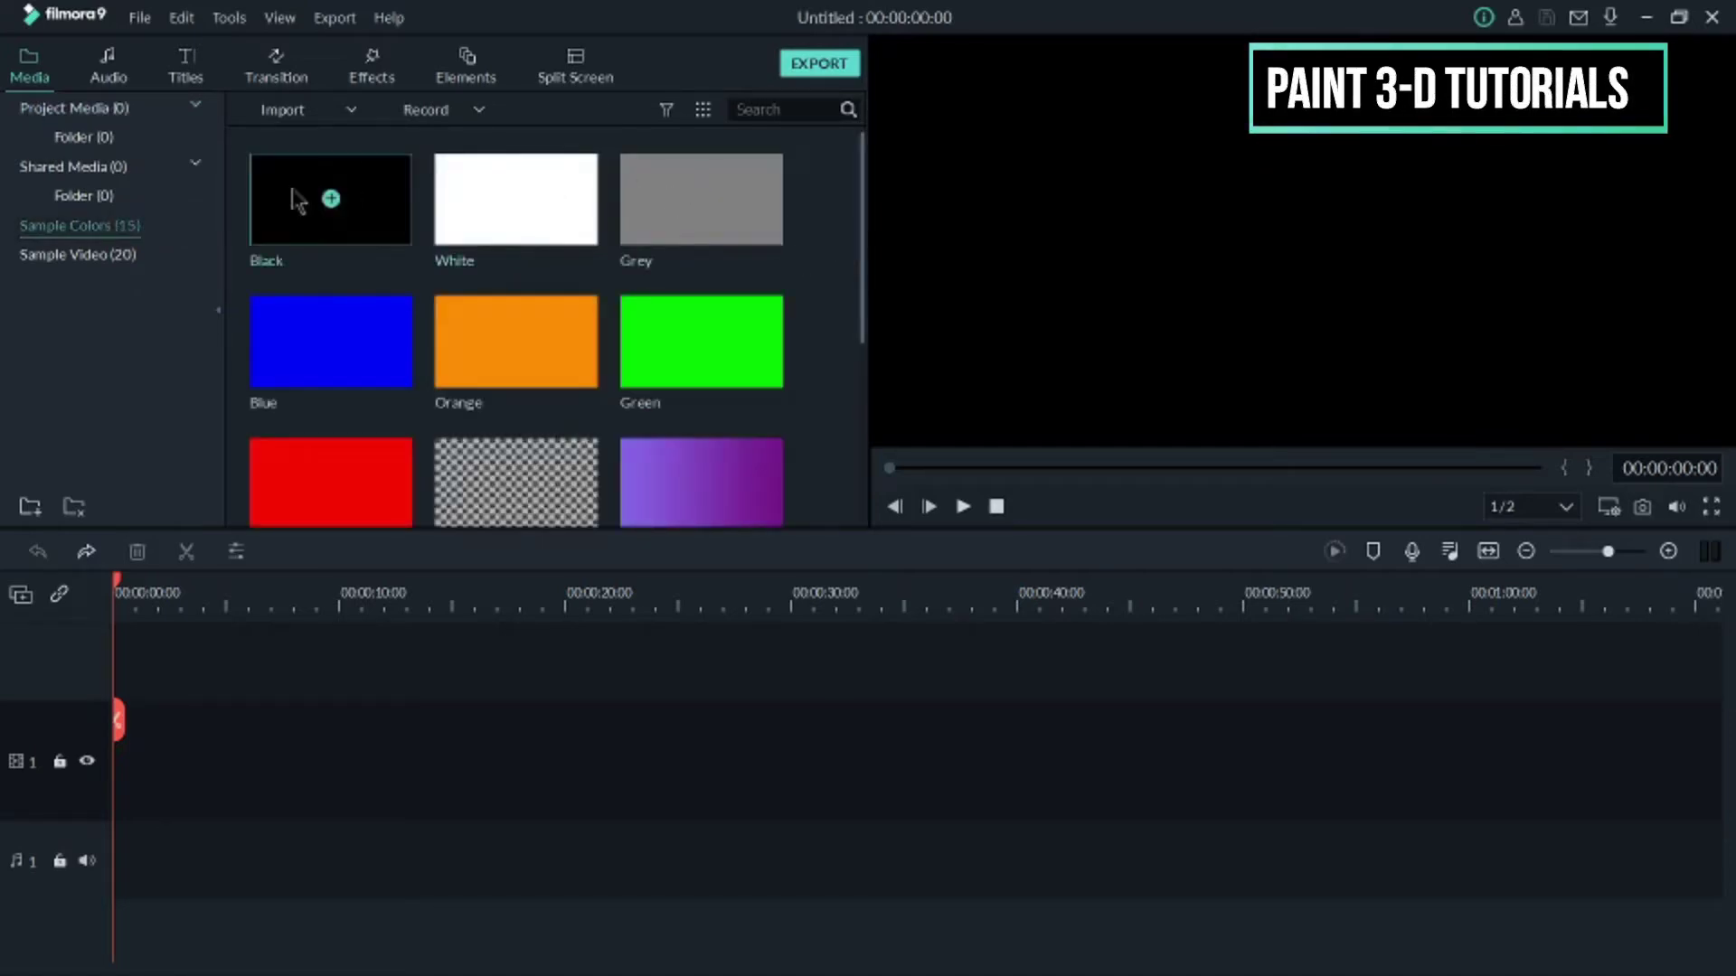
click(94, 65)
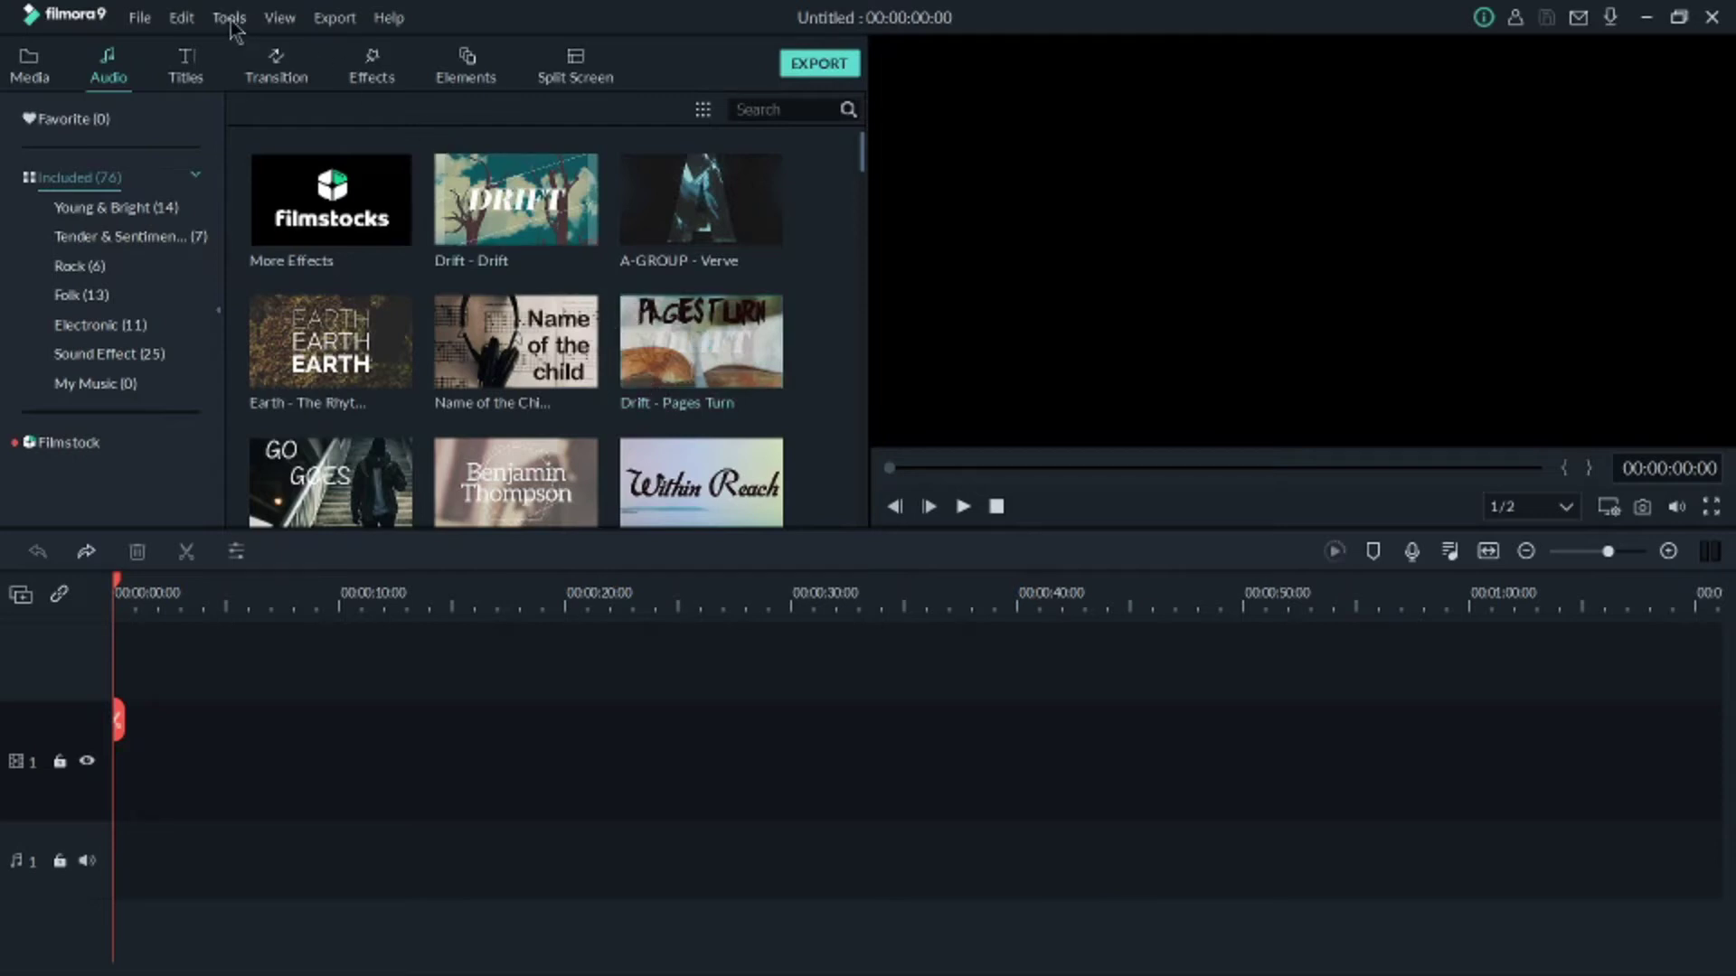
Browse the Openers, Titles, Lower 3rds and Subtitles title presets, then show the Transition library.
click(198, 84)
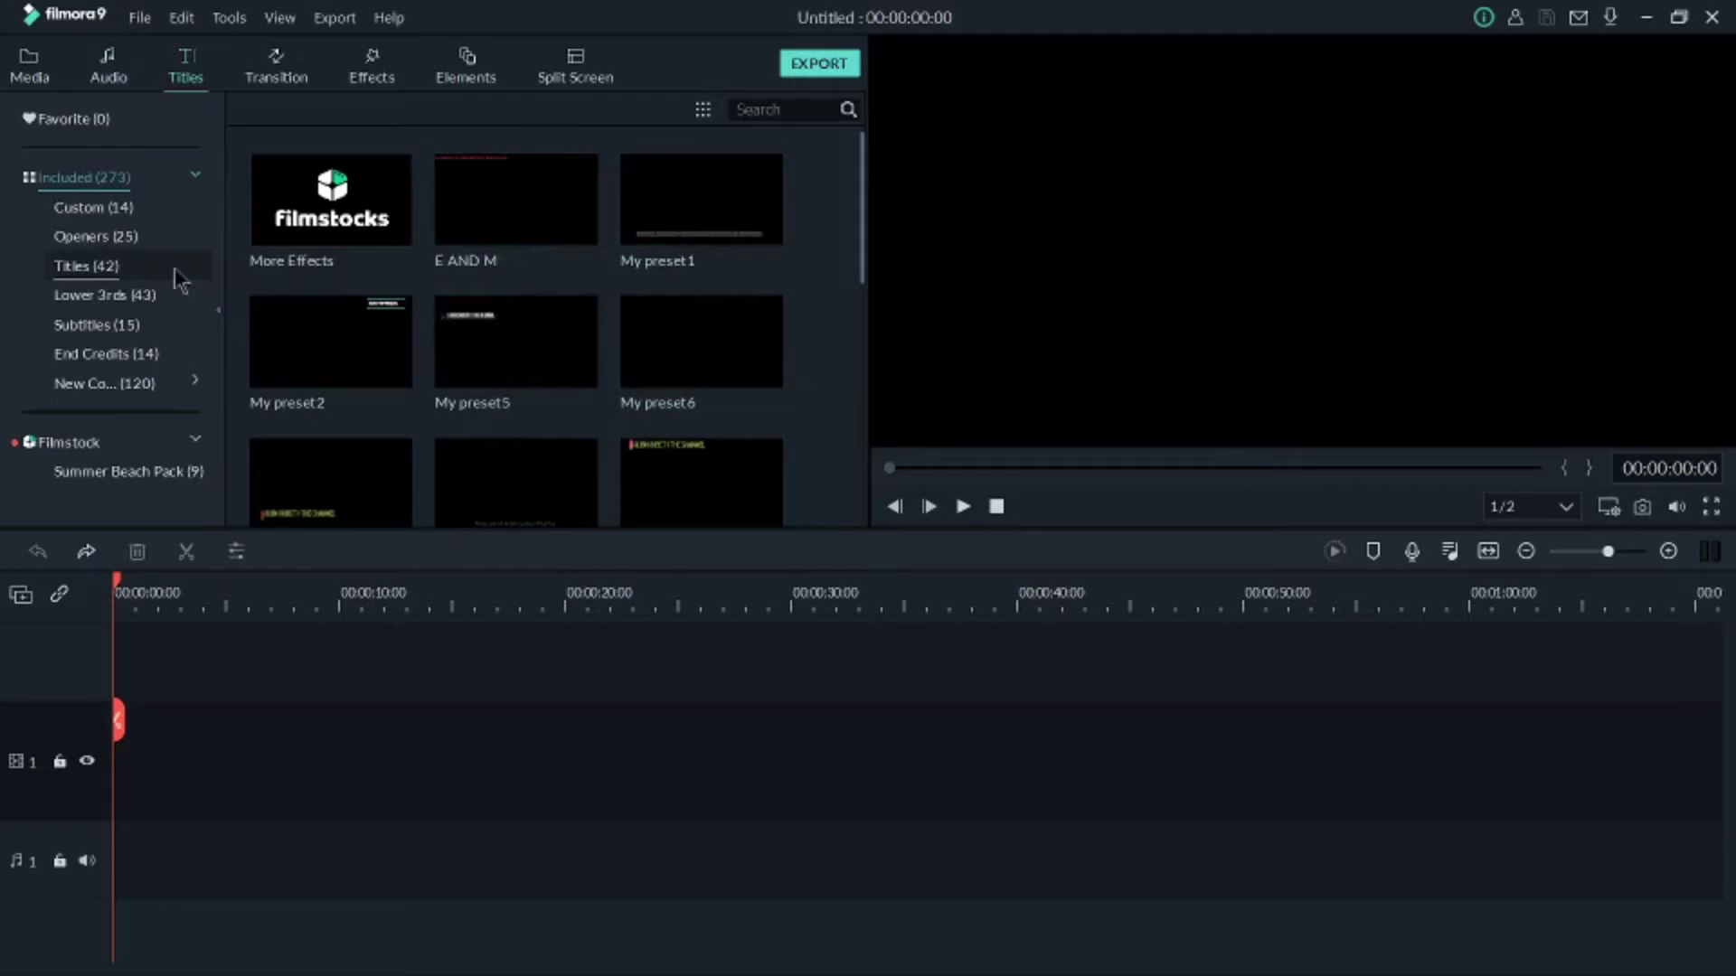
click(126, 237)
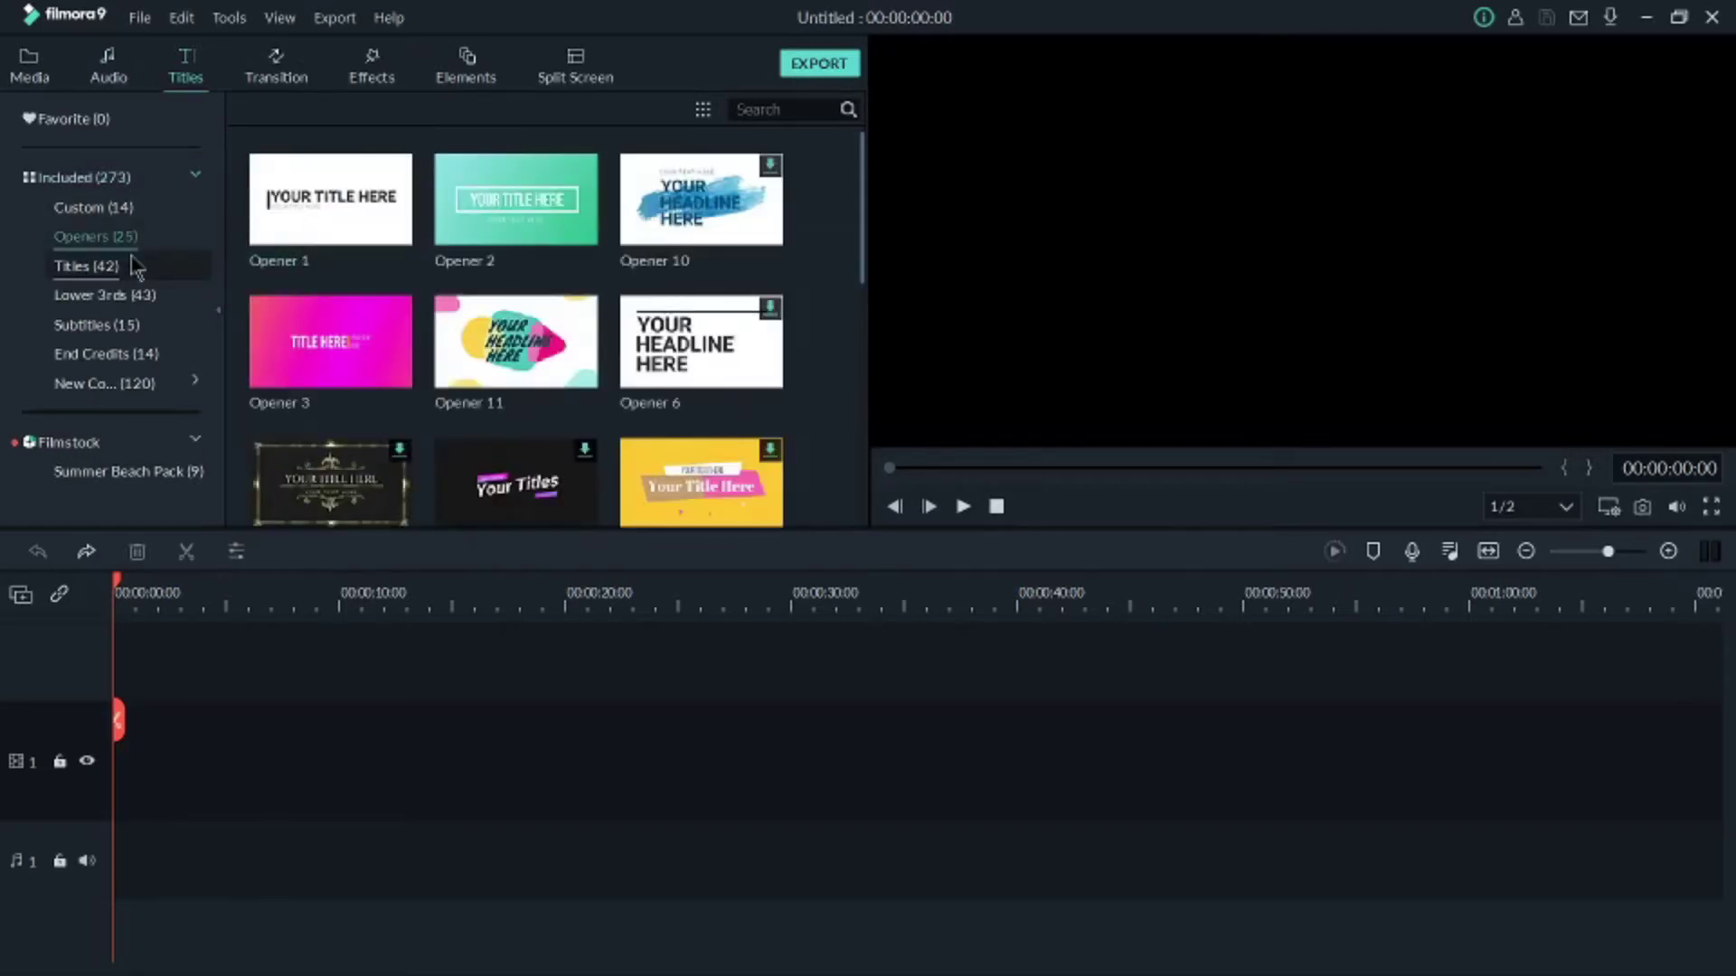
click(124, 266)
click(122, 301)
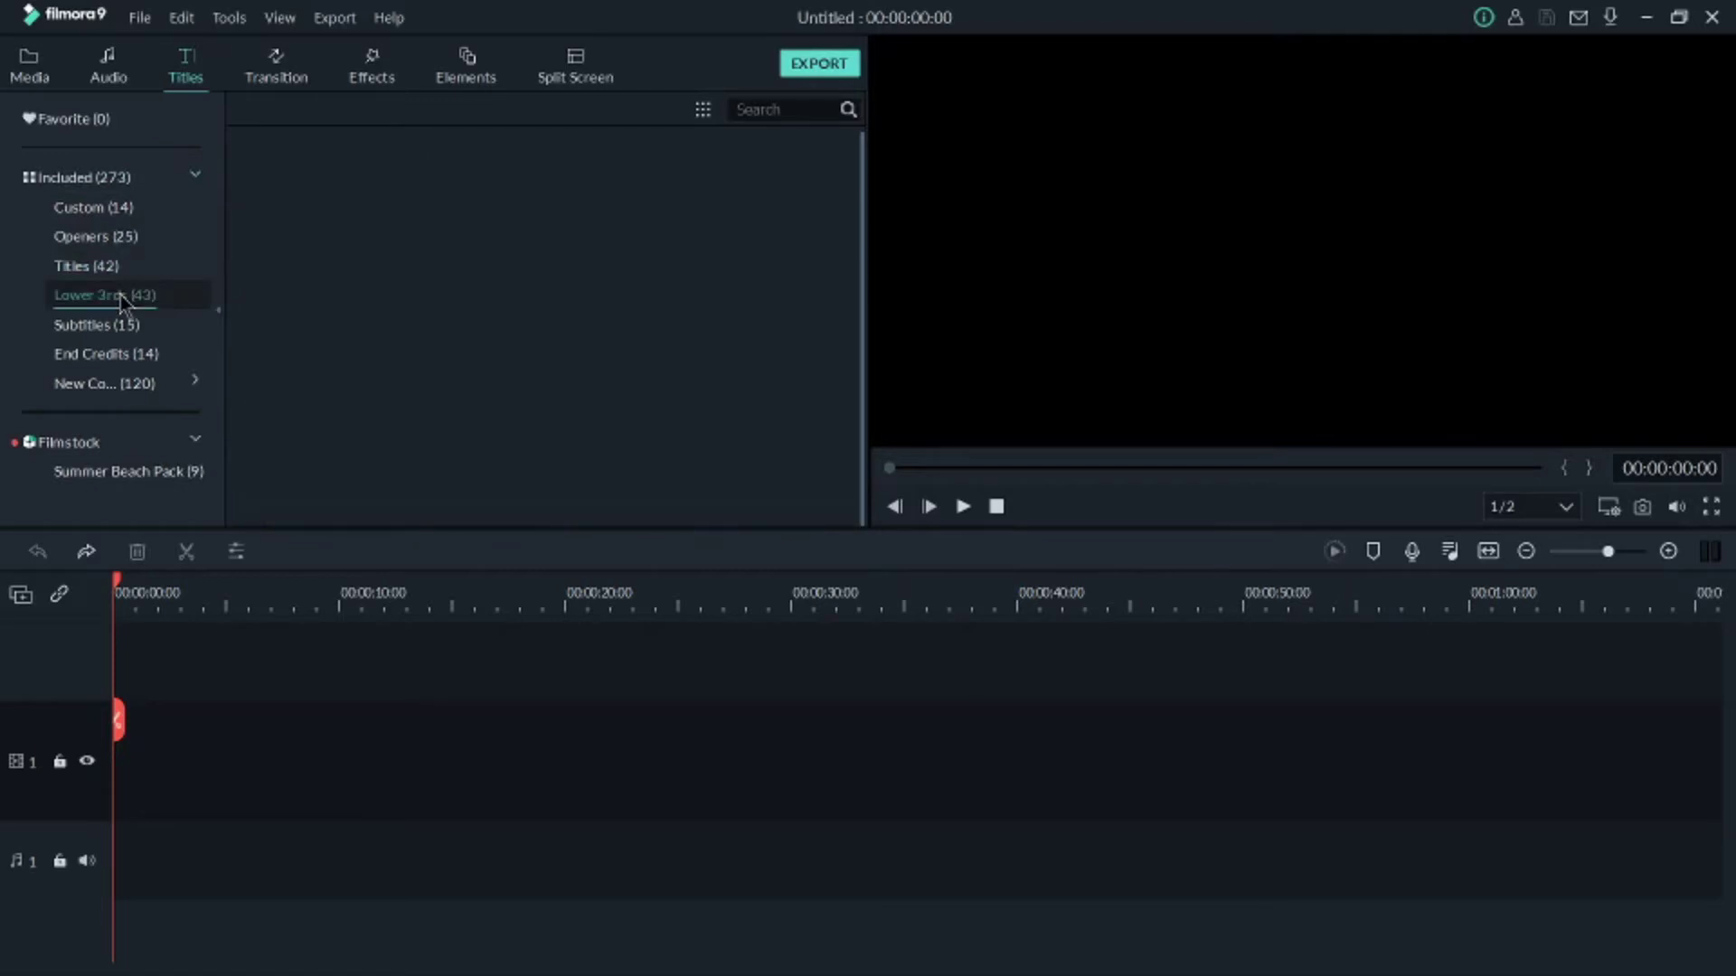
click(112, 332)
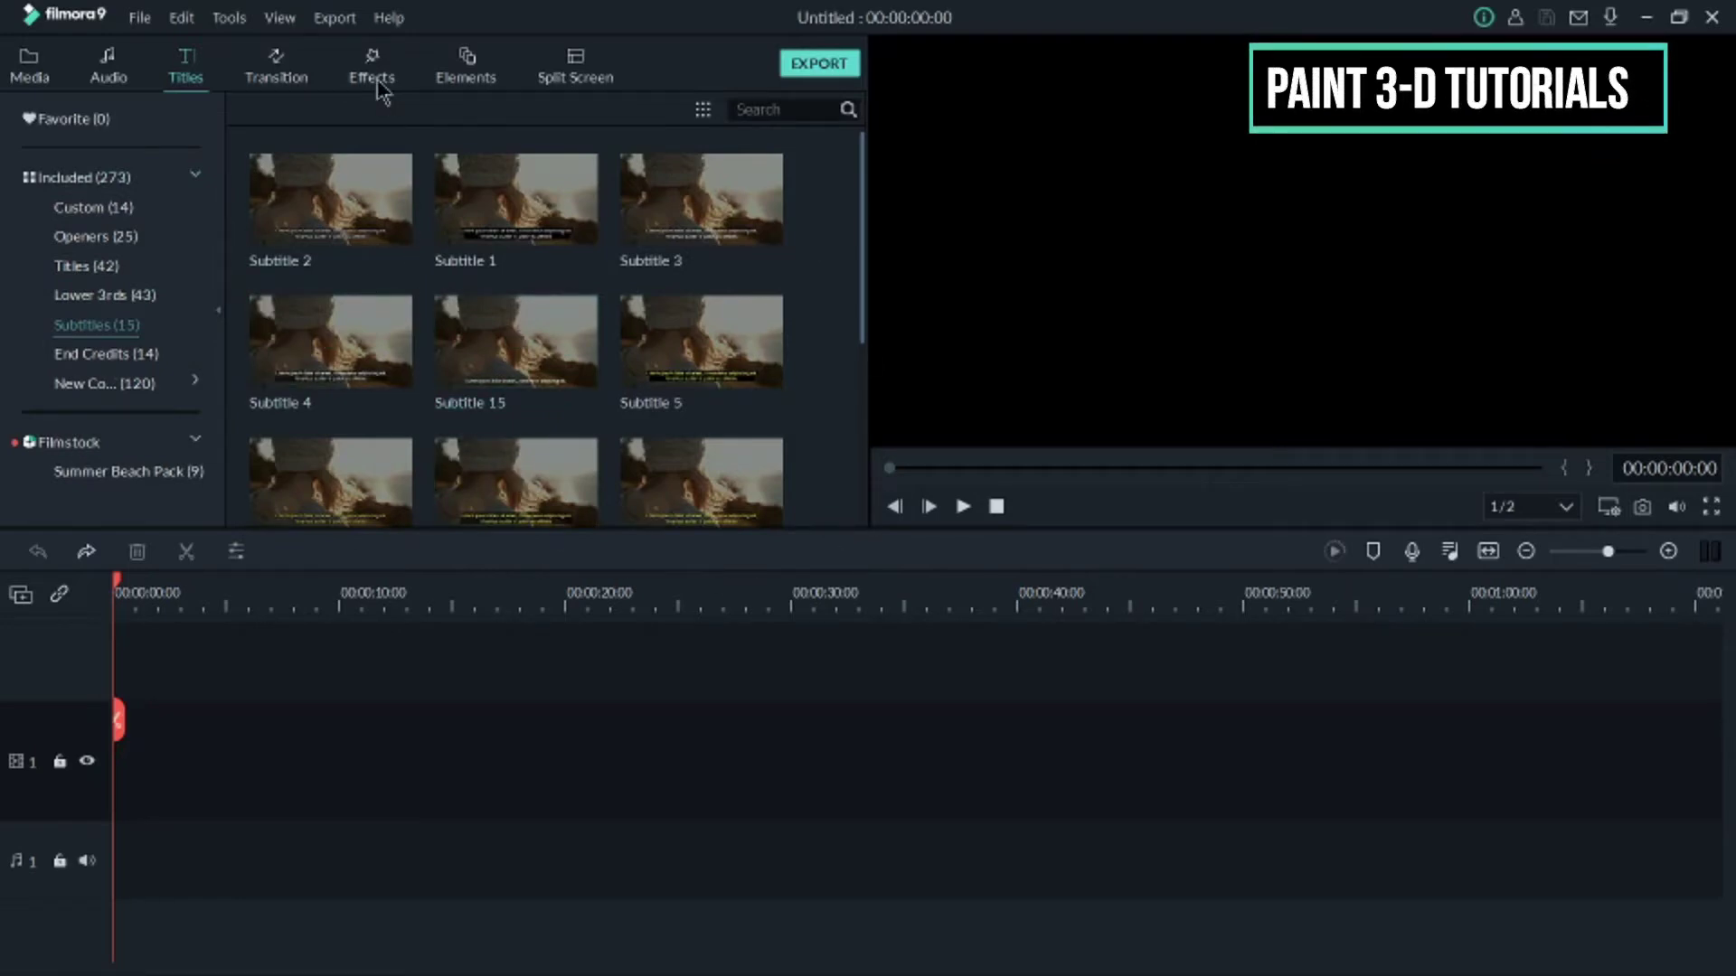
click(274, 81)
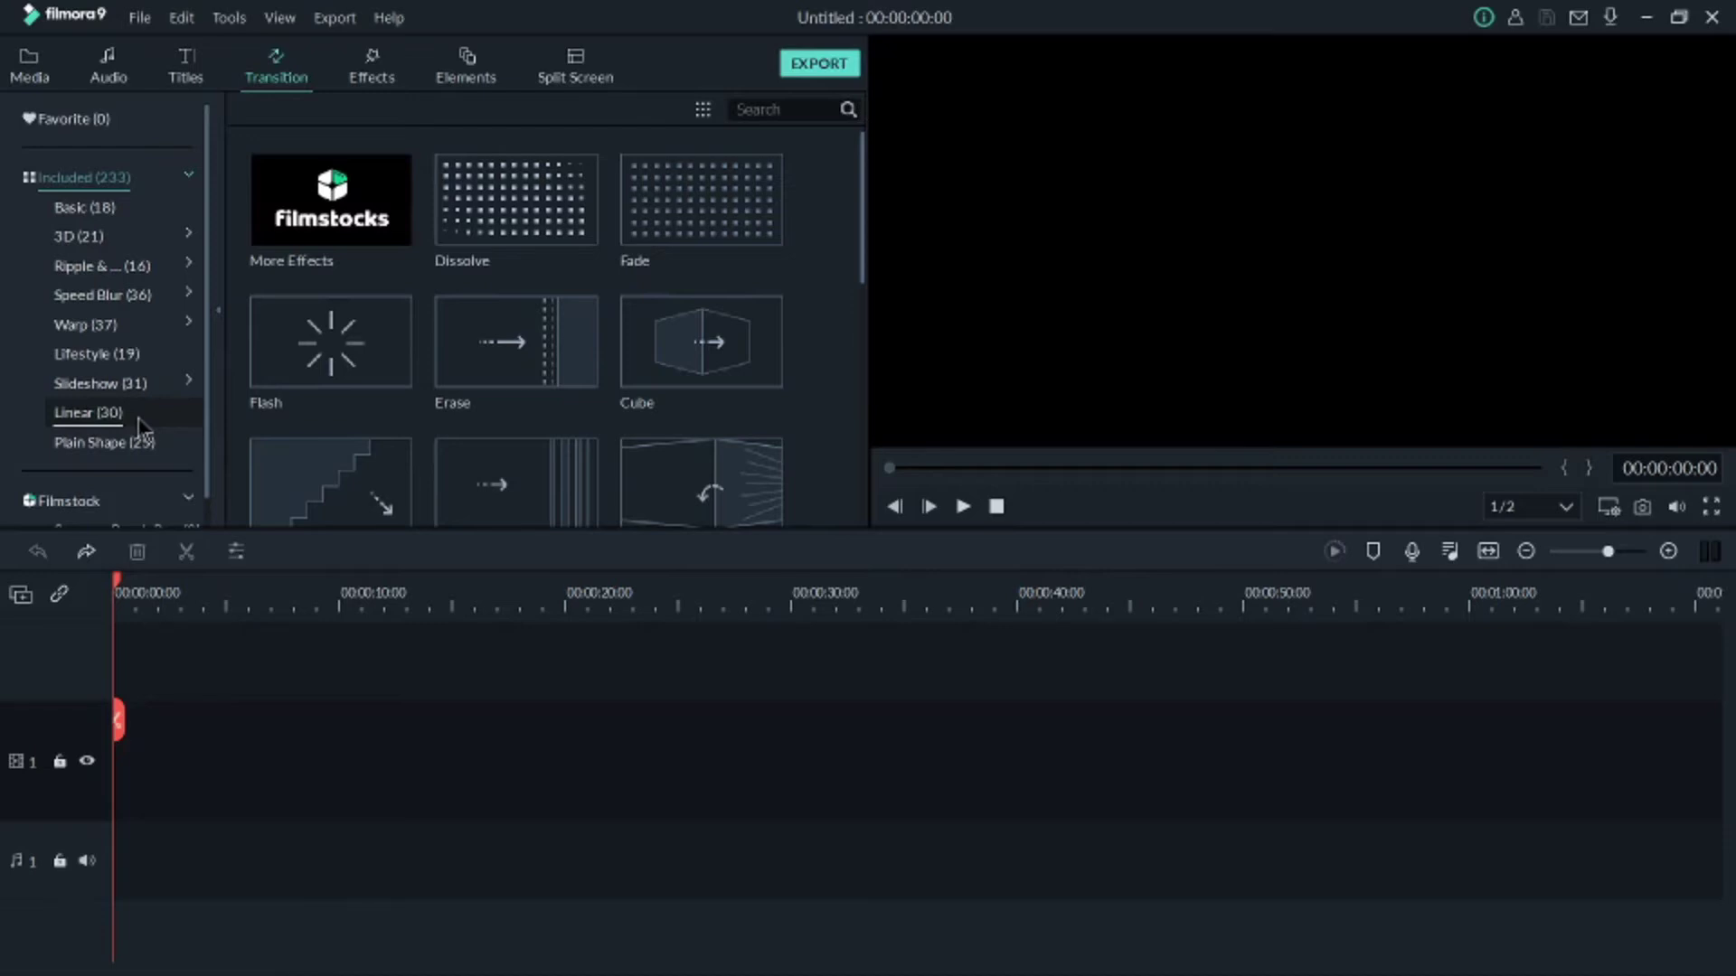
Look through the Effects, Elements and Split Screen templates, then return to the Media colour swatches.
click(379, 86)
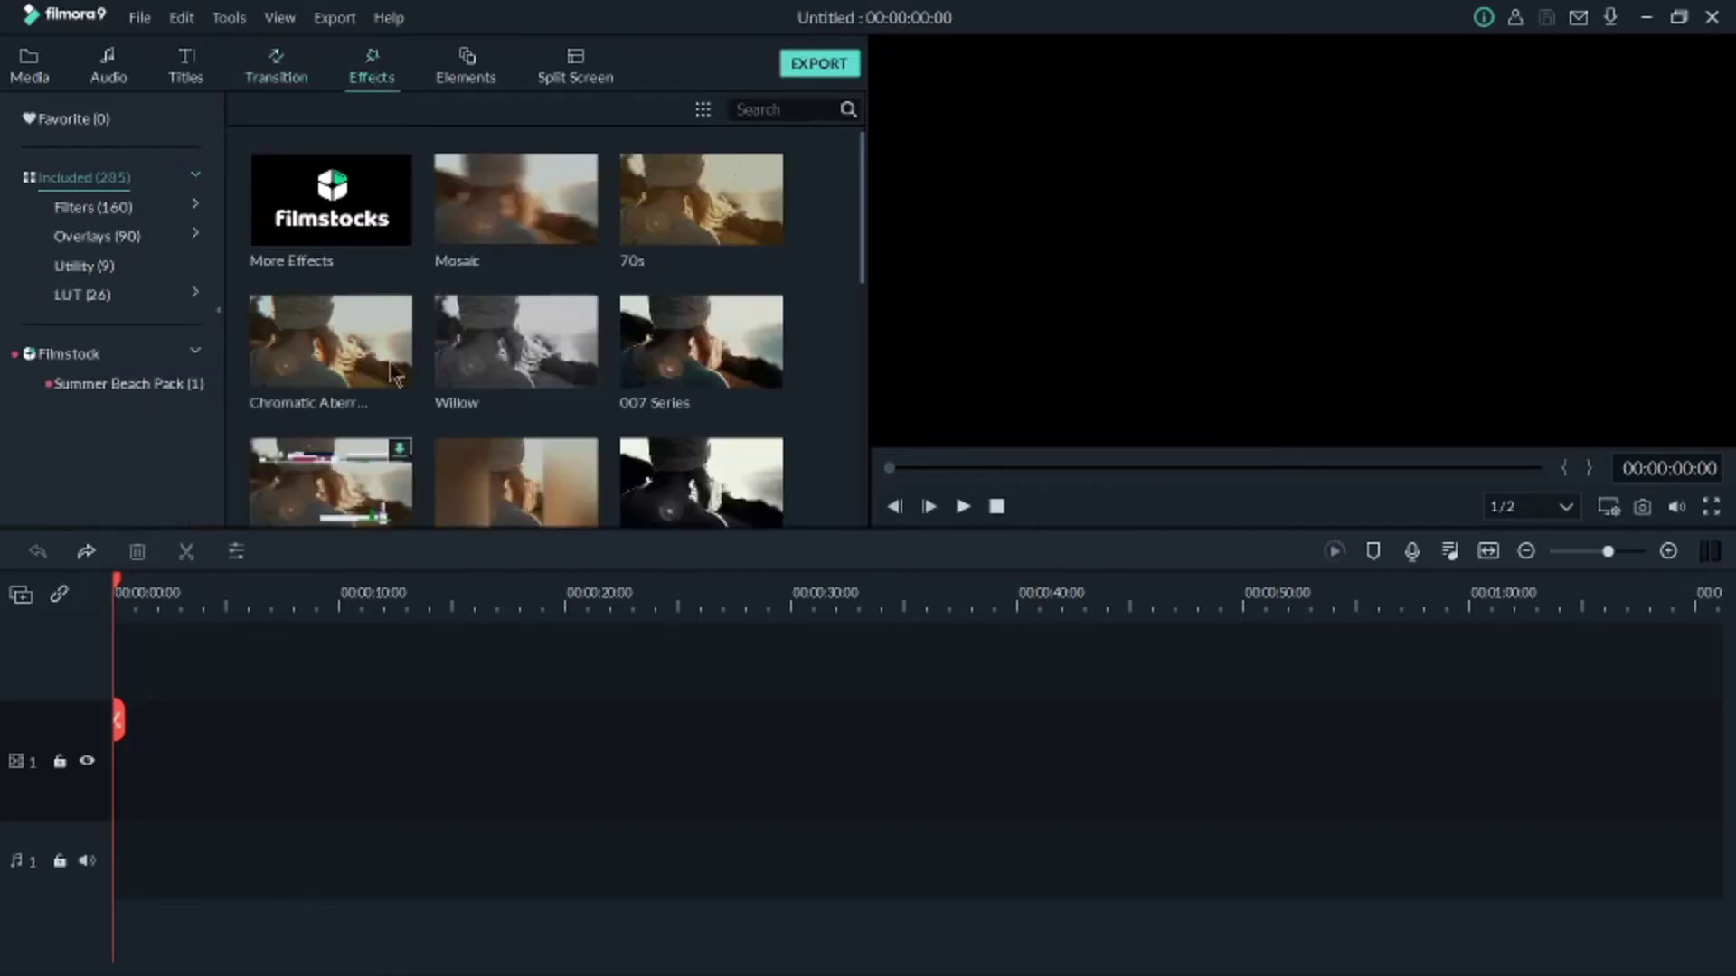
click(484, 83)
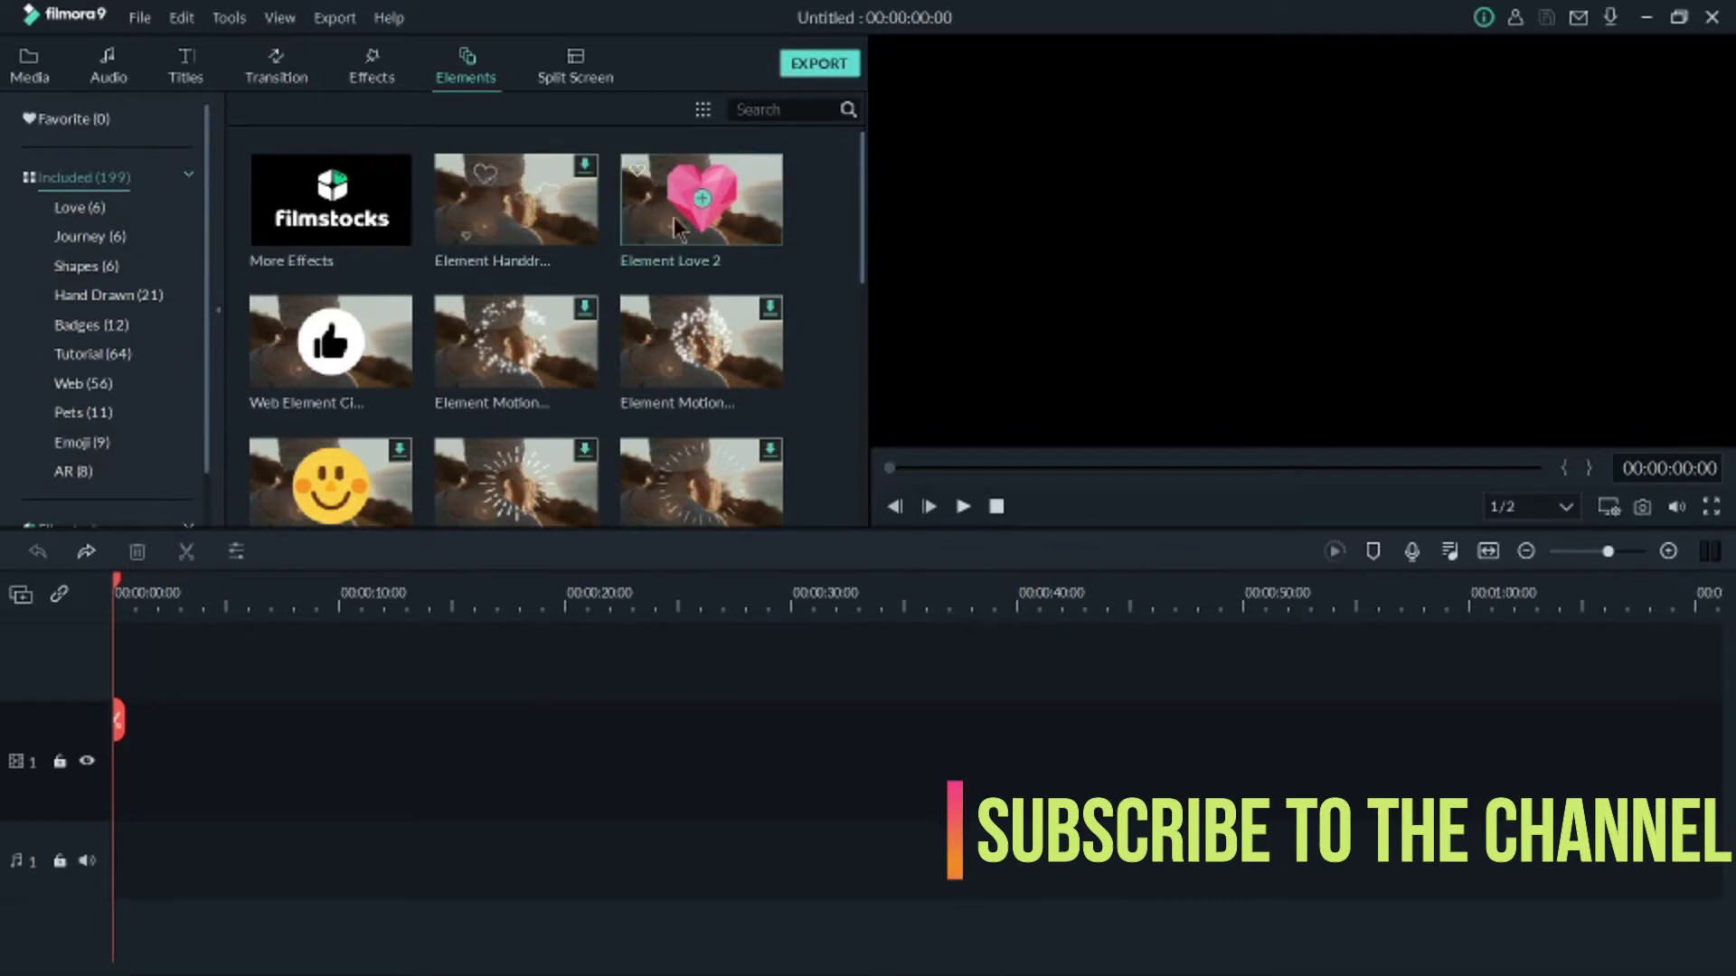
click(583, 67)
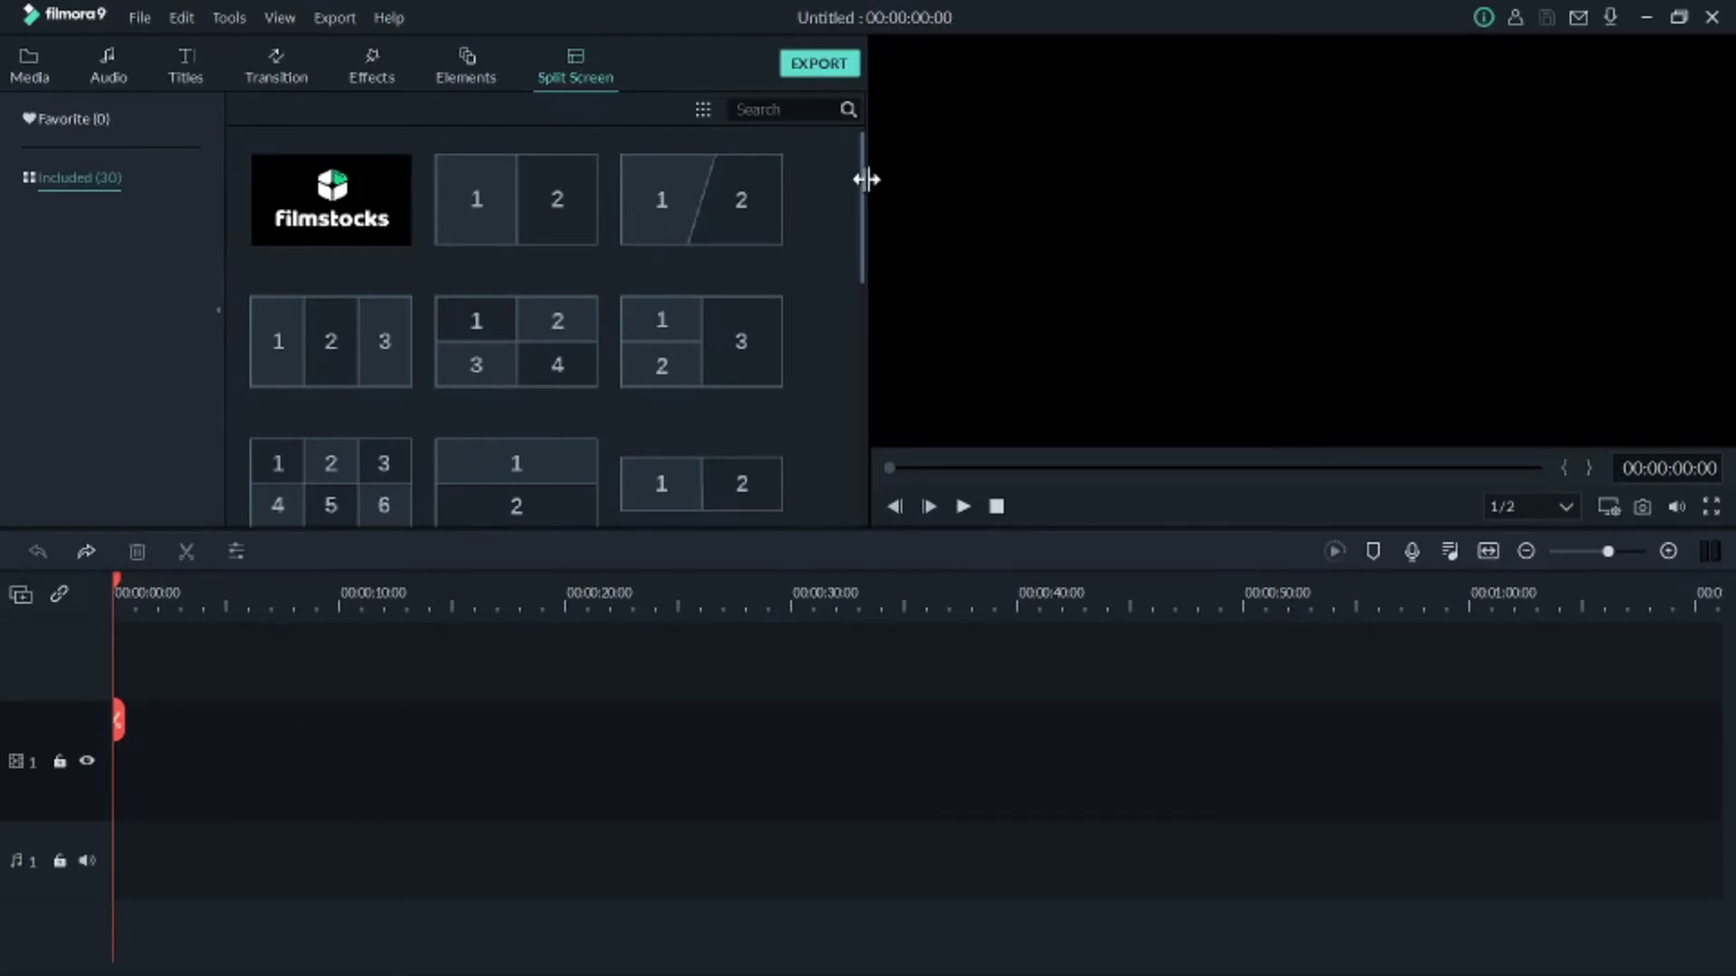
drag(861, 181, 899, 127)
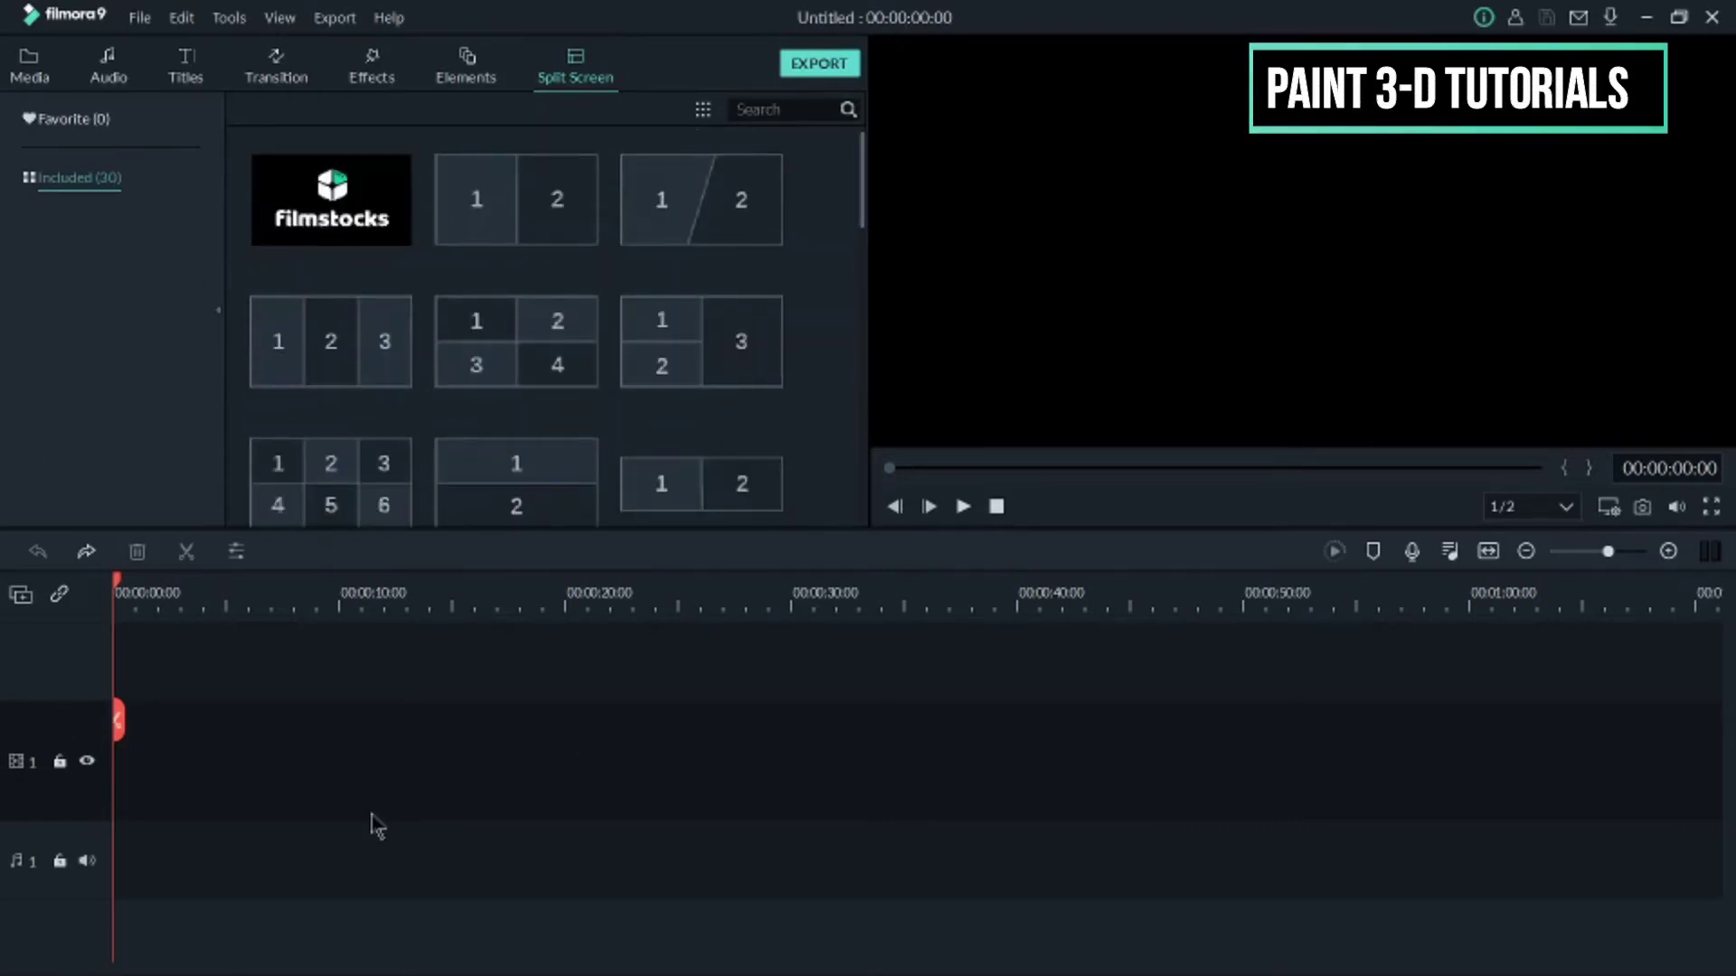
click(41, 79)
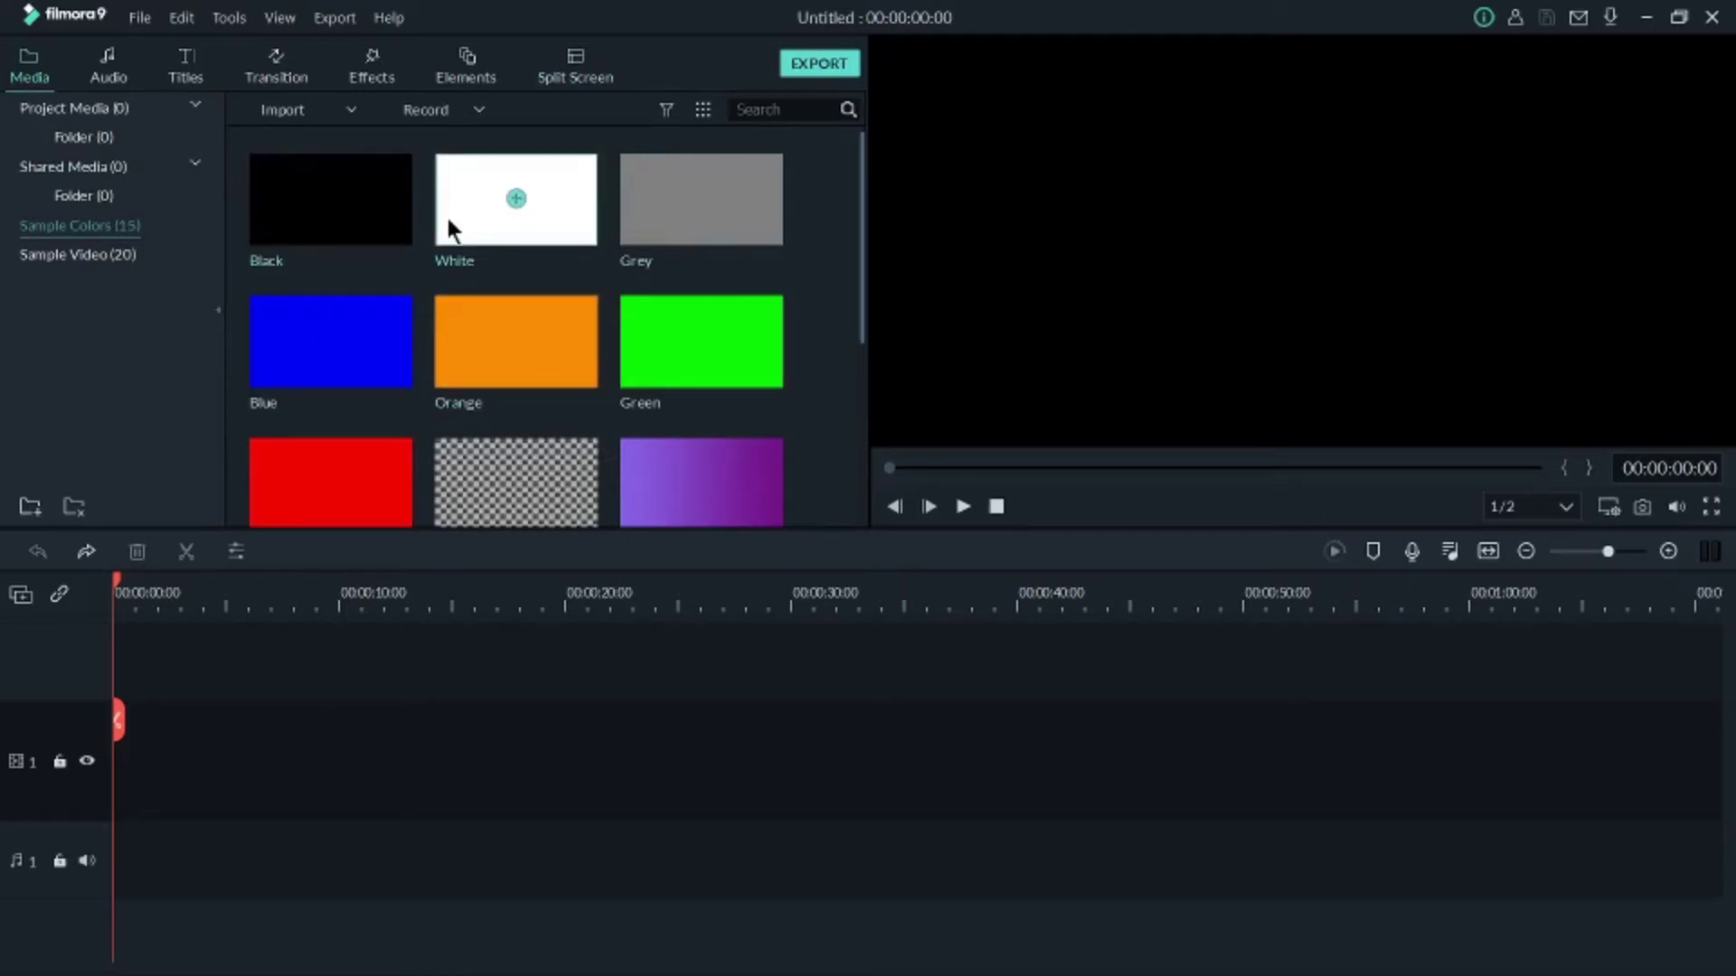
Add the White colour clip and the Travel 01 sample video to the timeline, then scrub through it.
click(515, 198)
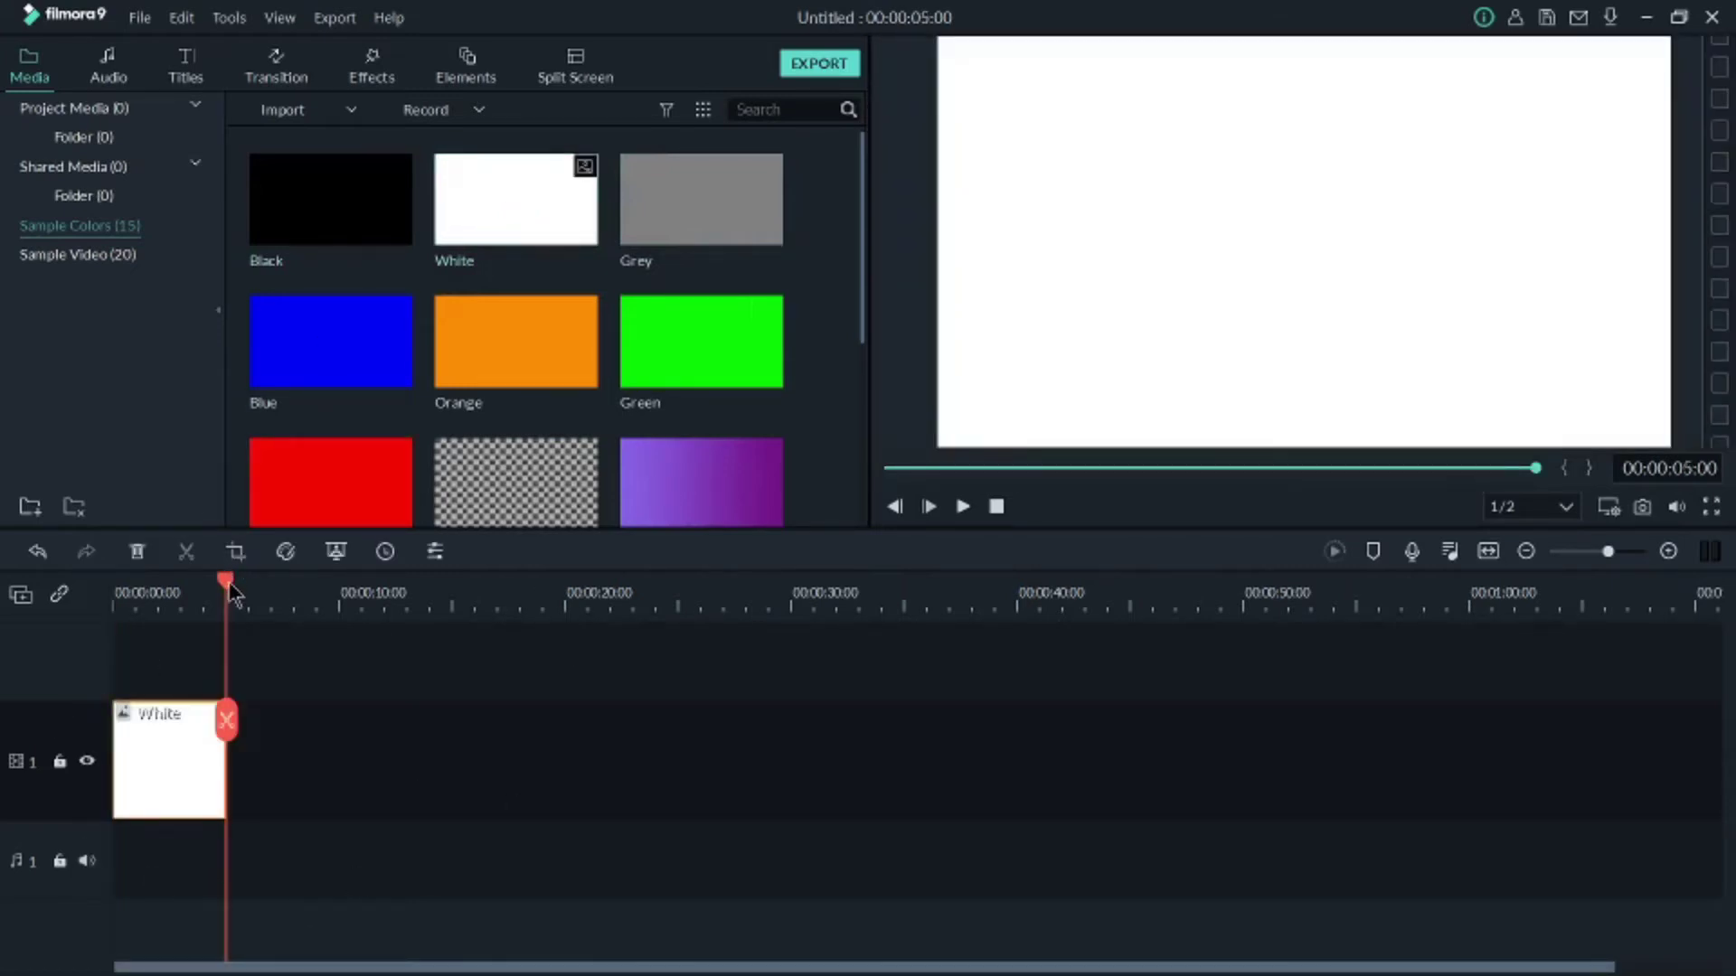
drag(232, 594, 66, 601)
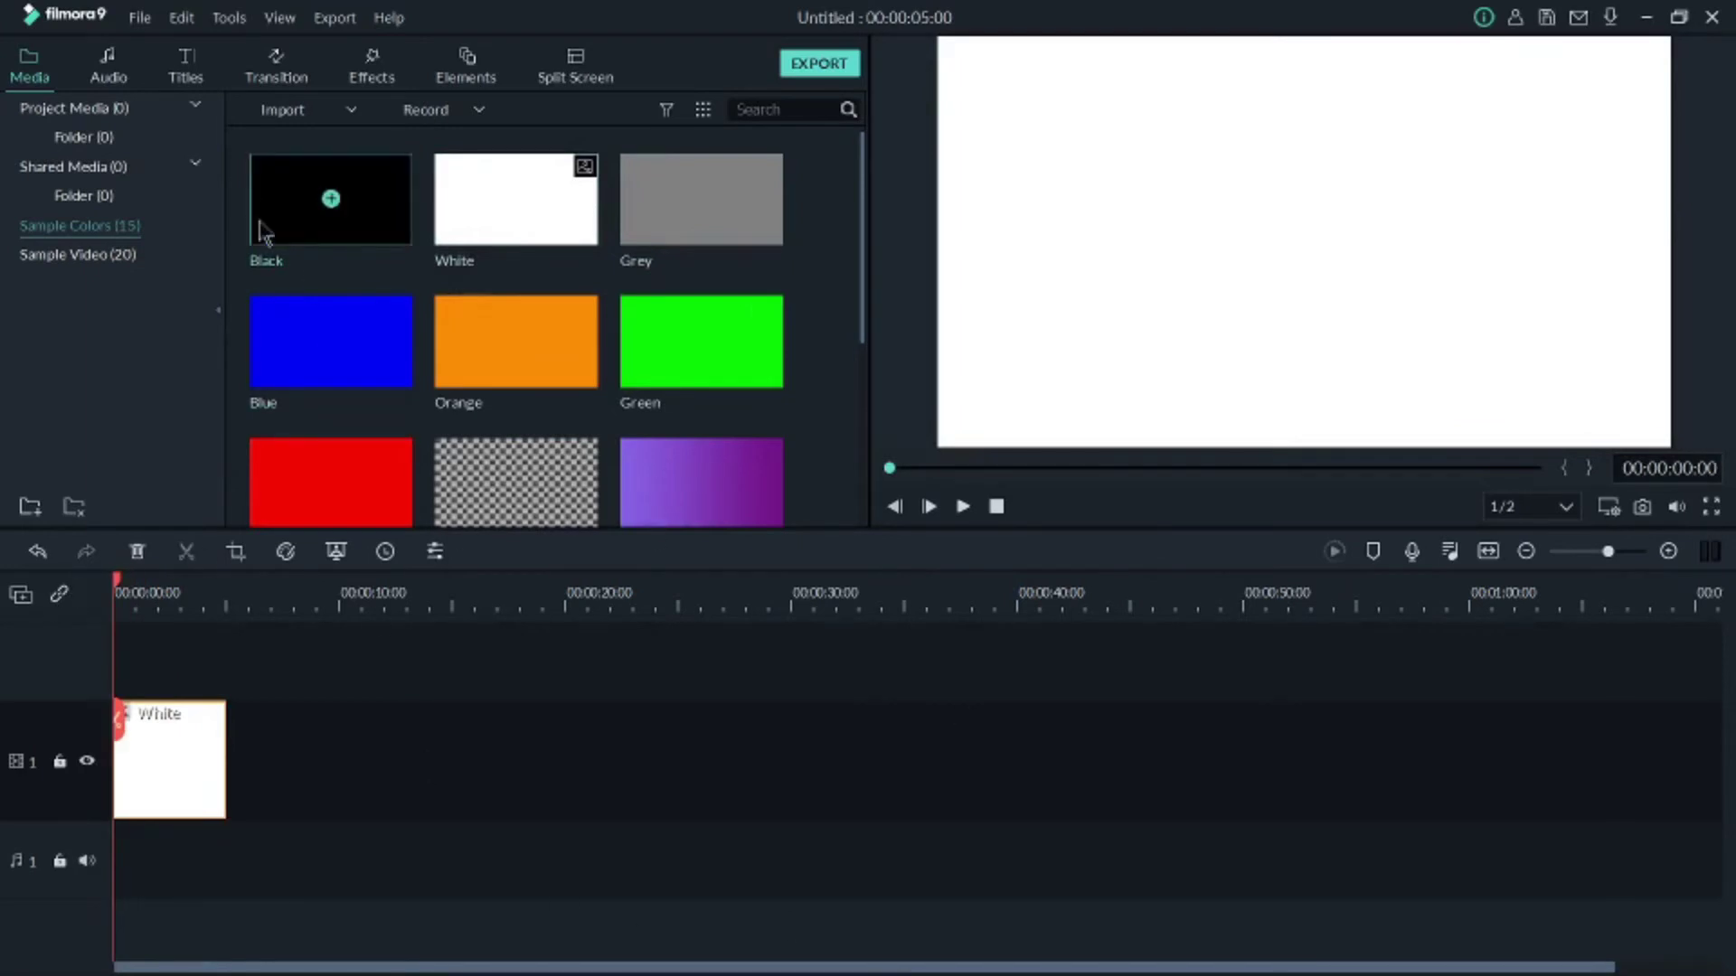
click(100, 257)
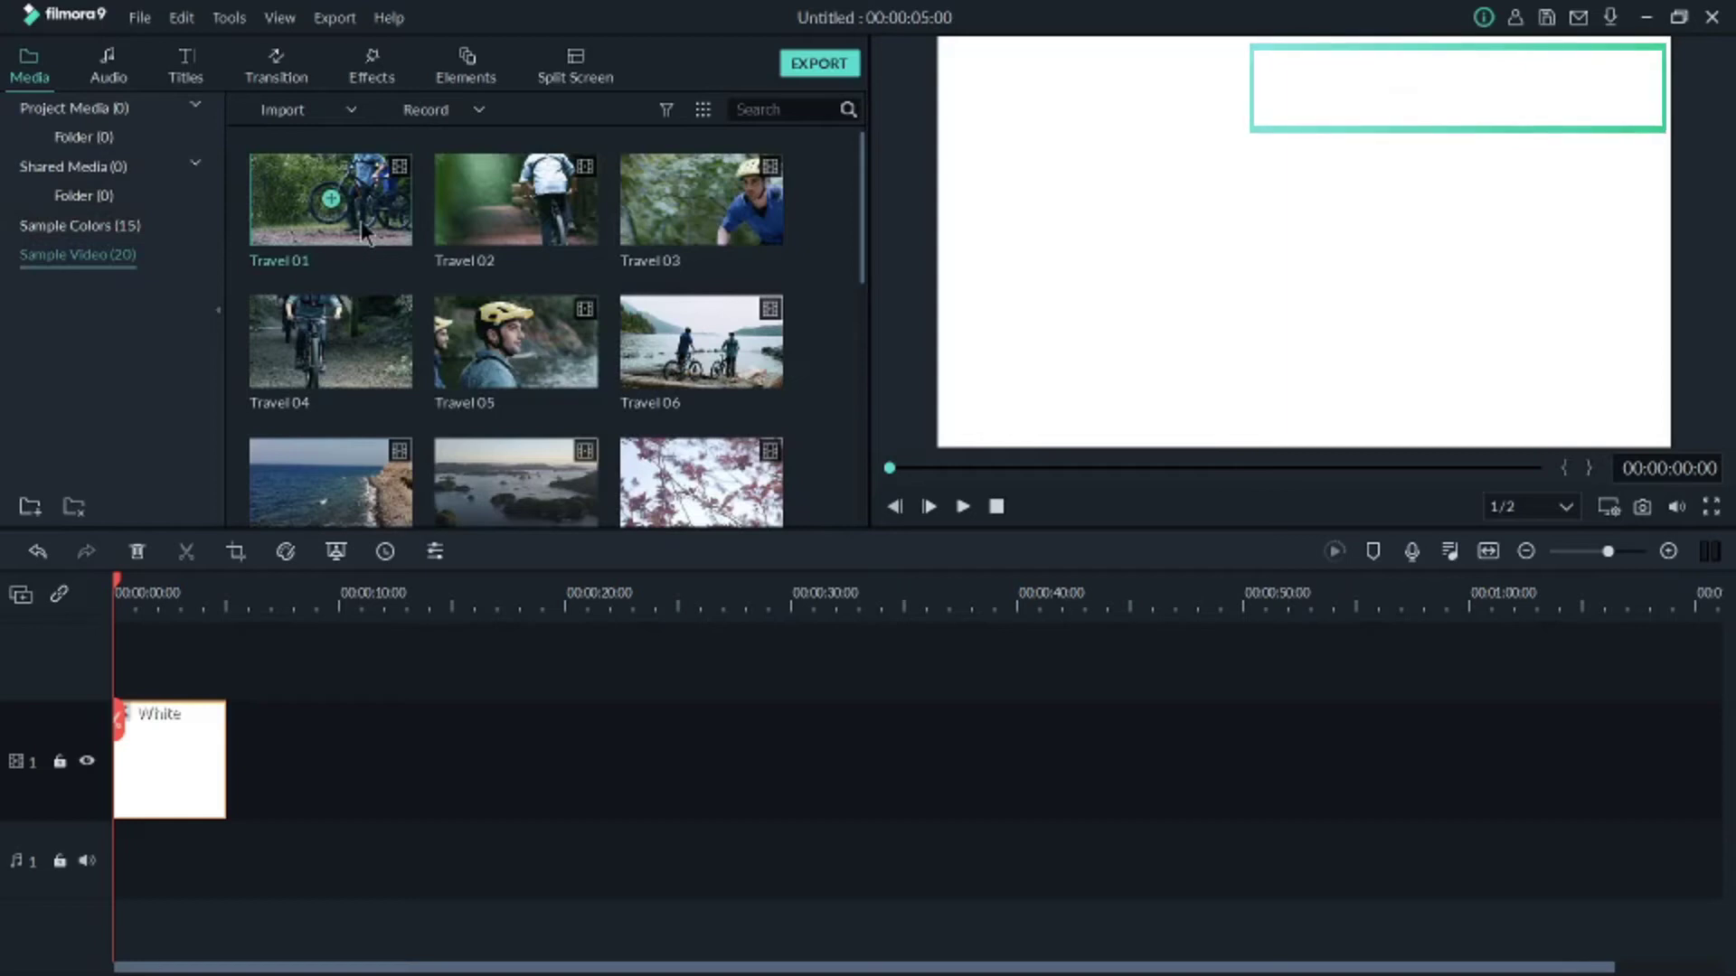
click(332, 200)
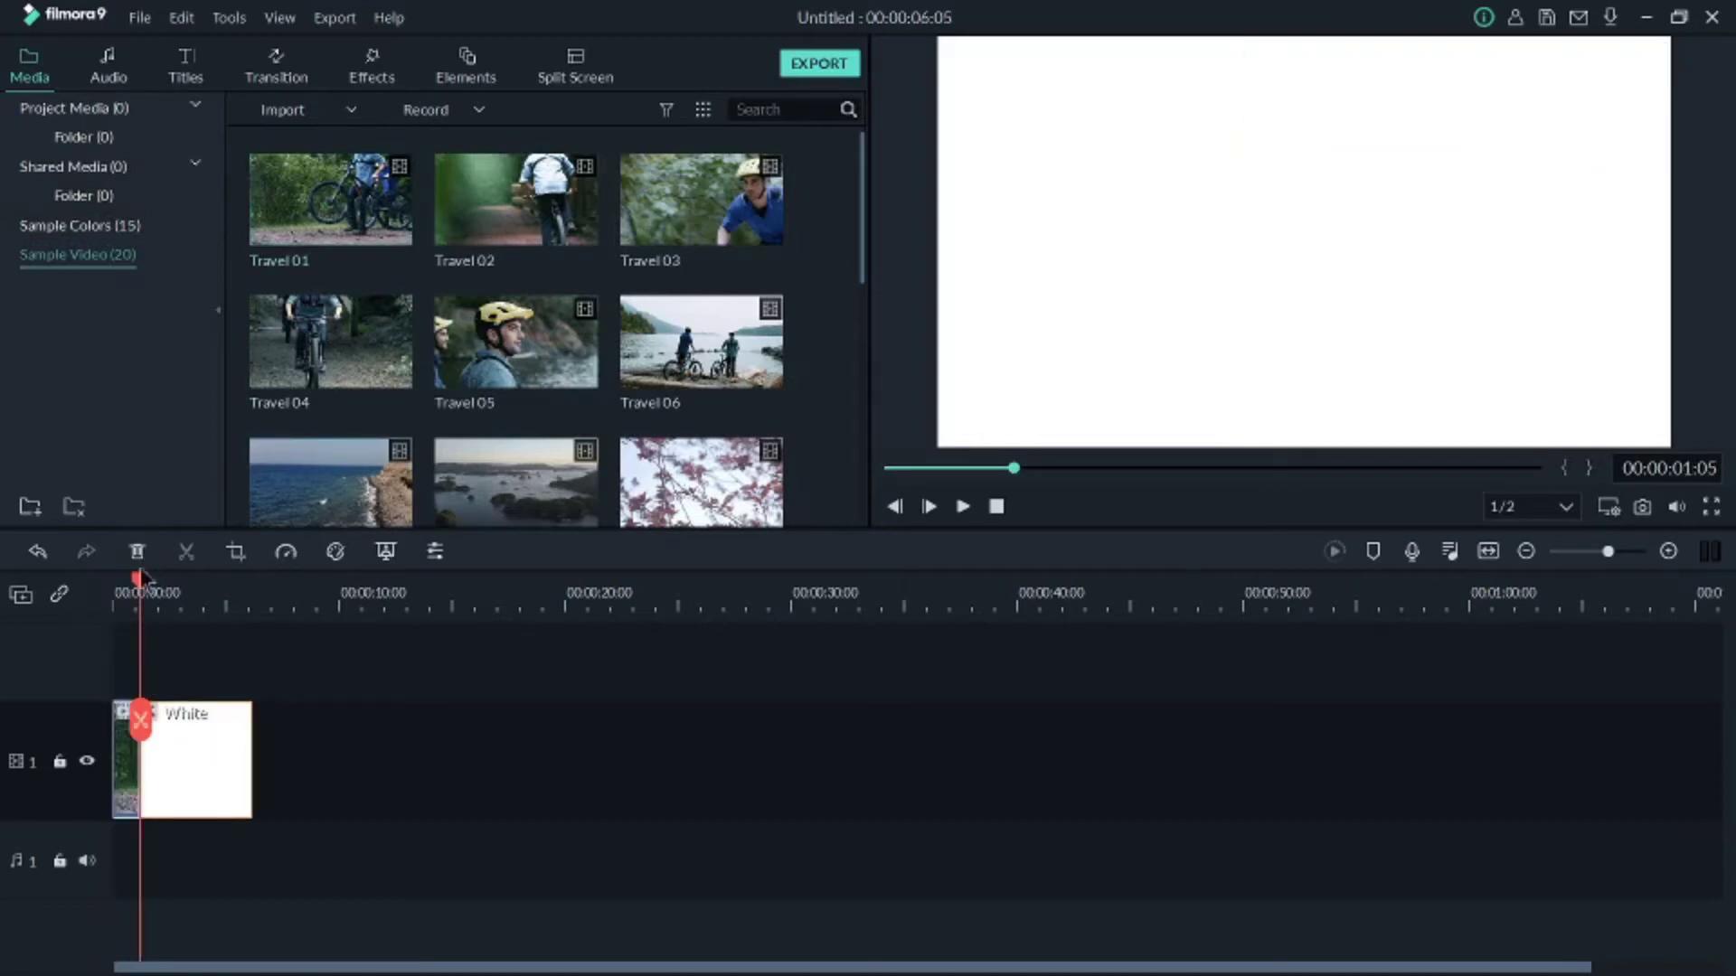
drag(141, 597, 679, 607)
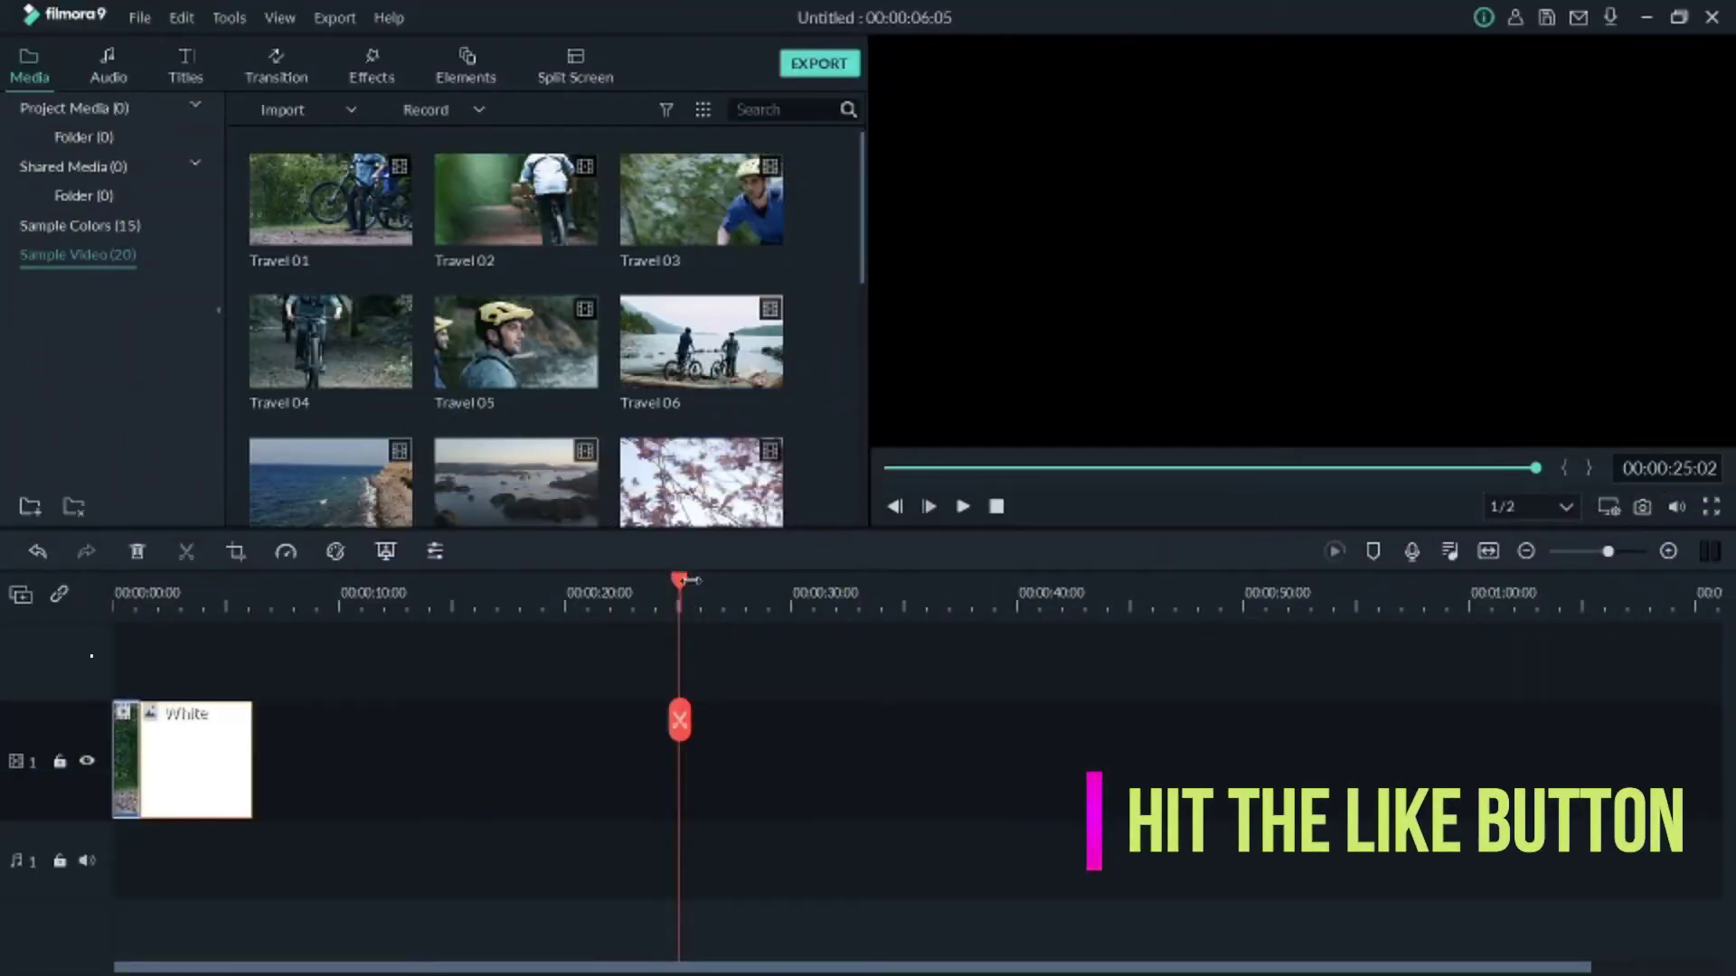
click(381, 595)
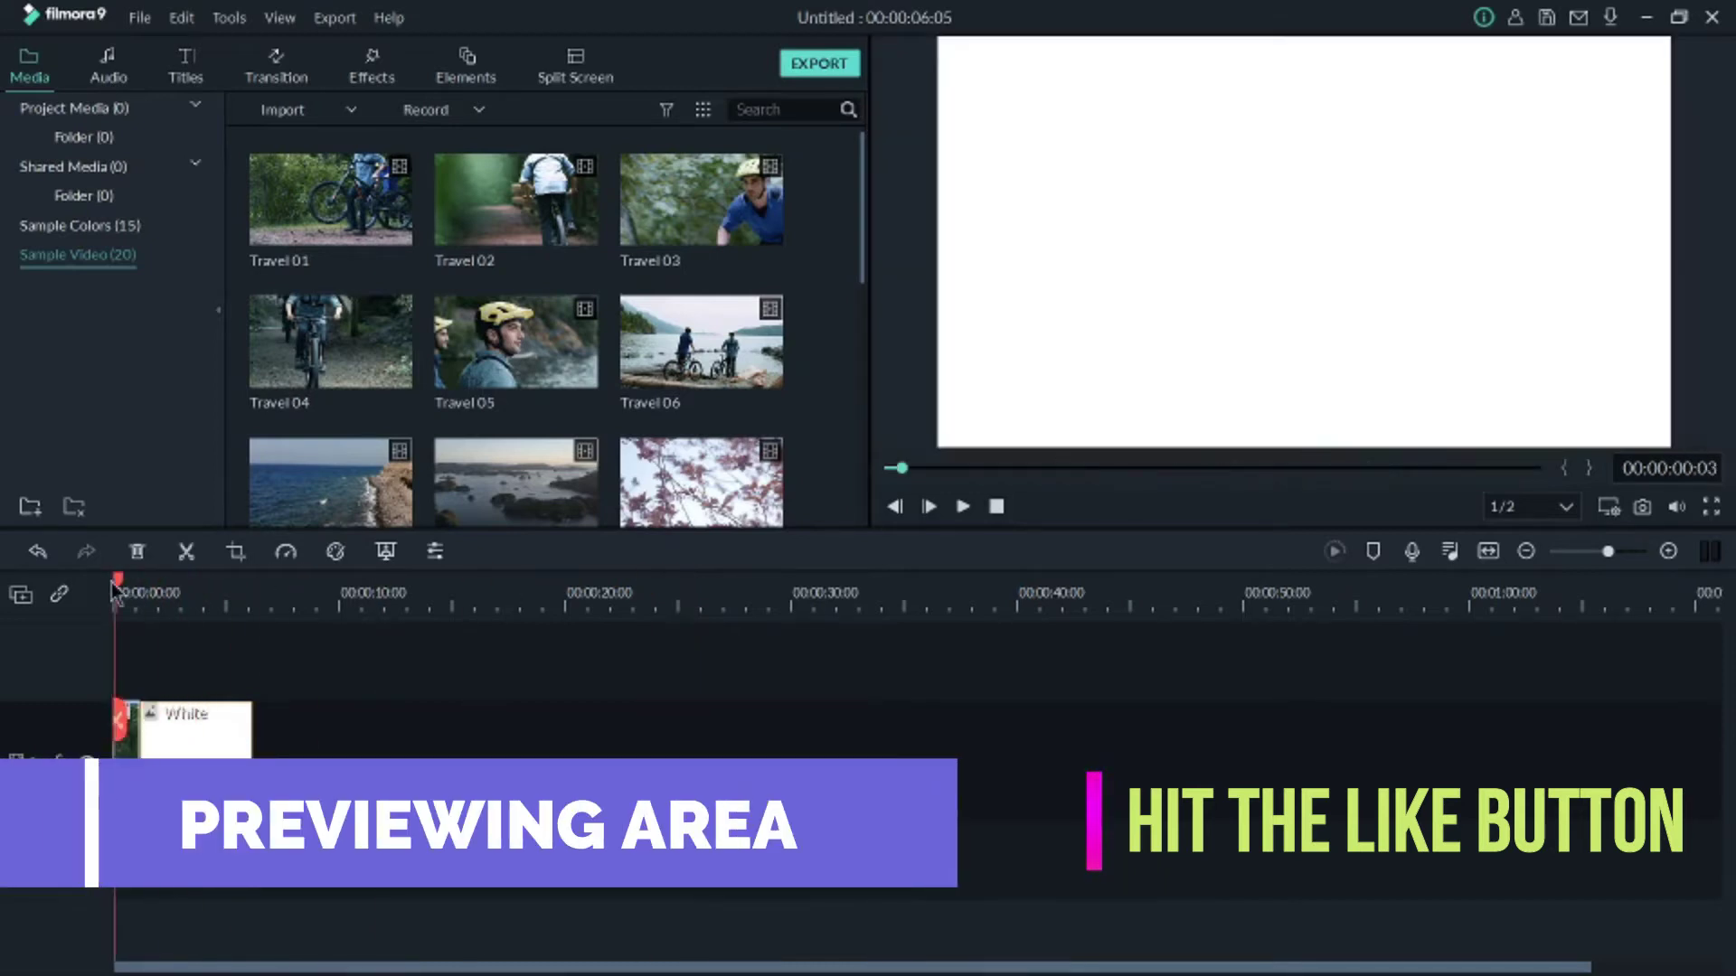
Rewind to the timeline start and play the Travel 01 and White project in the preview.
click(115, 594)
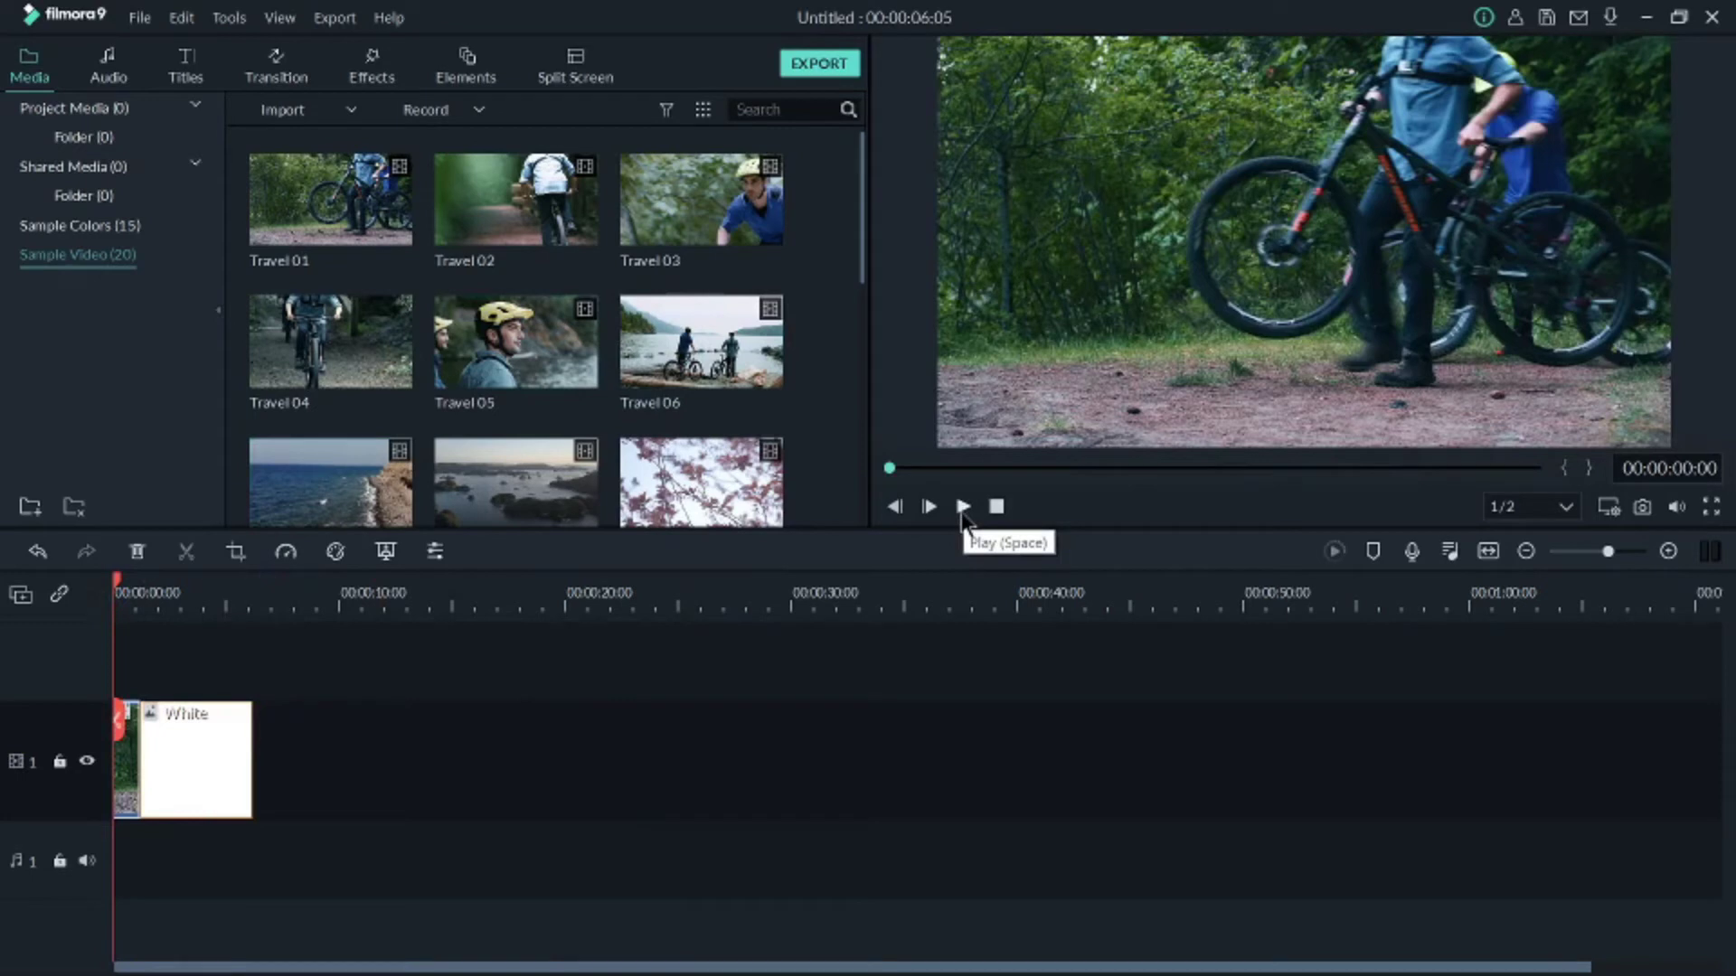
click(962, 511)
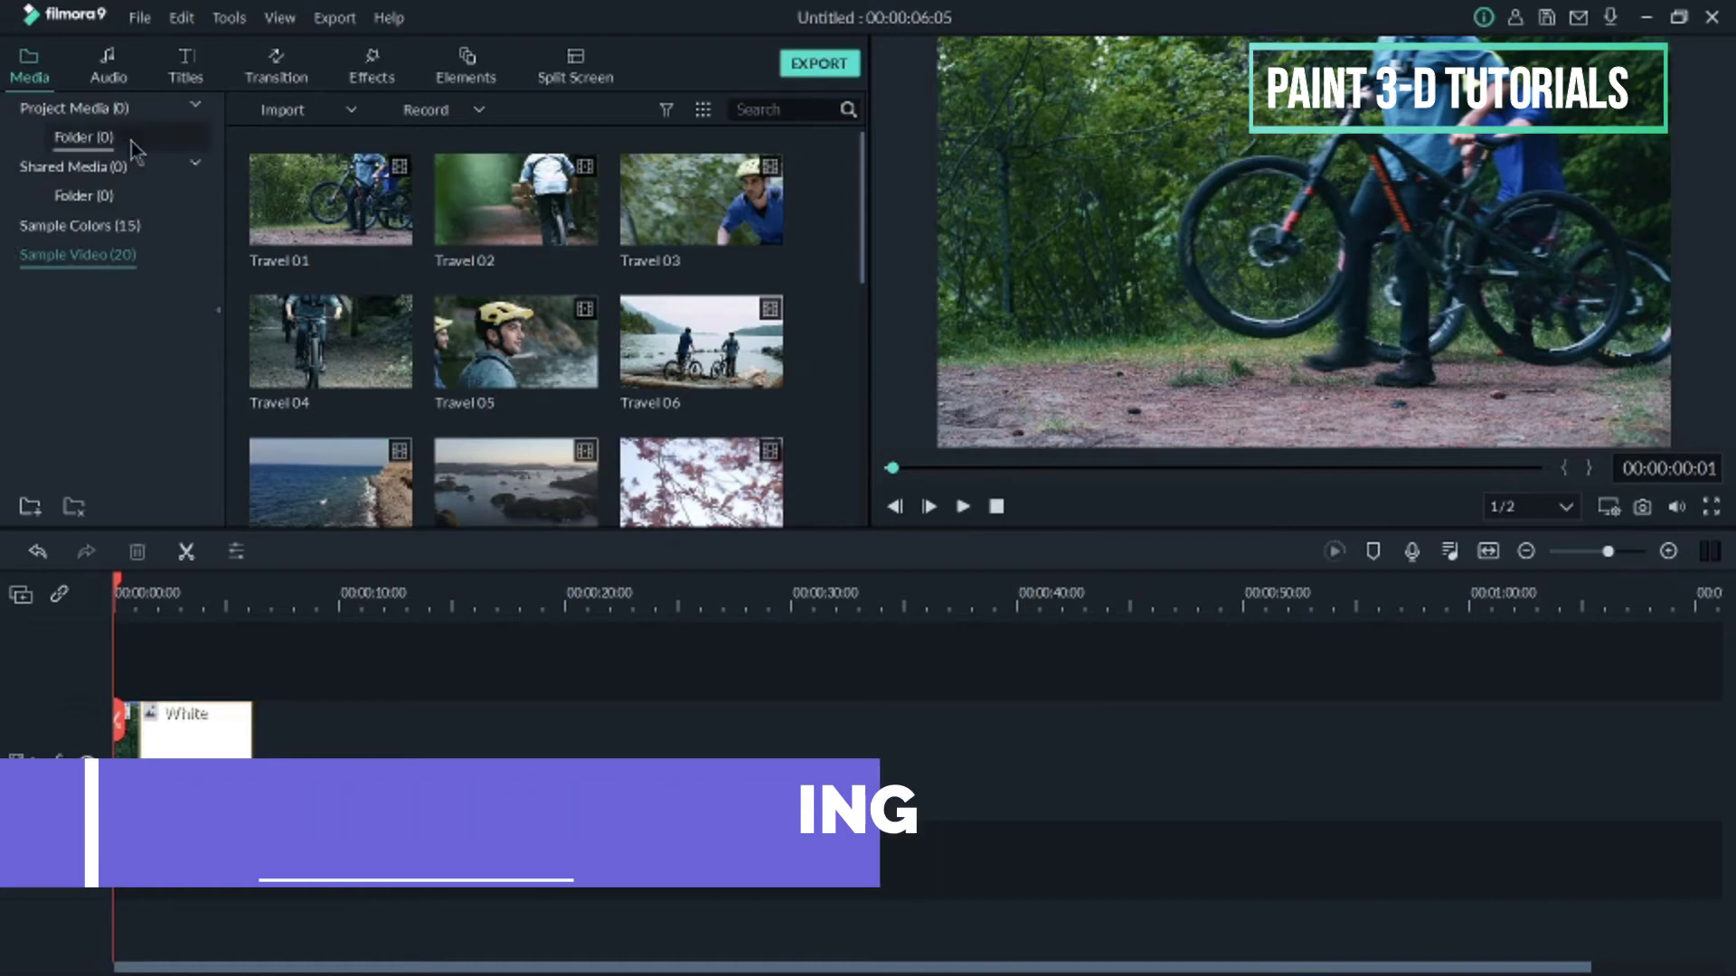
Drag the Title 2 preset onto a new track above White at the timeline start.
click(188, 76)
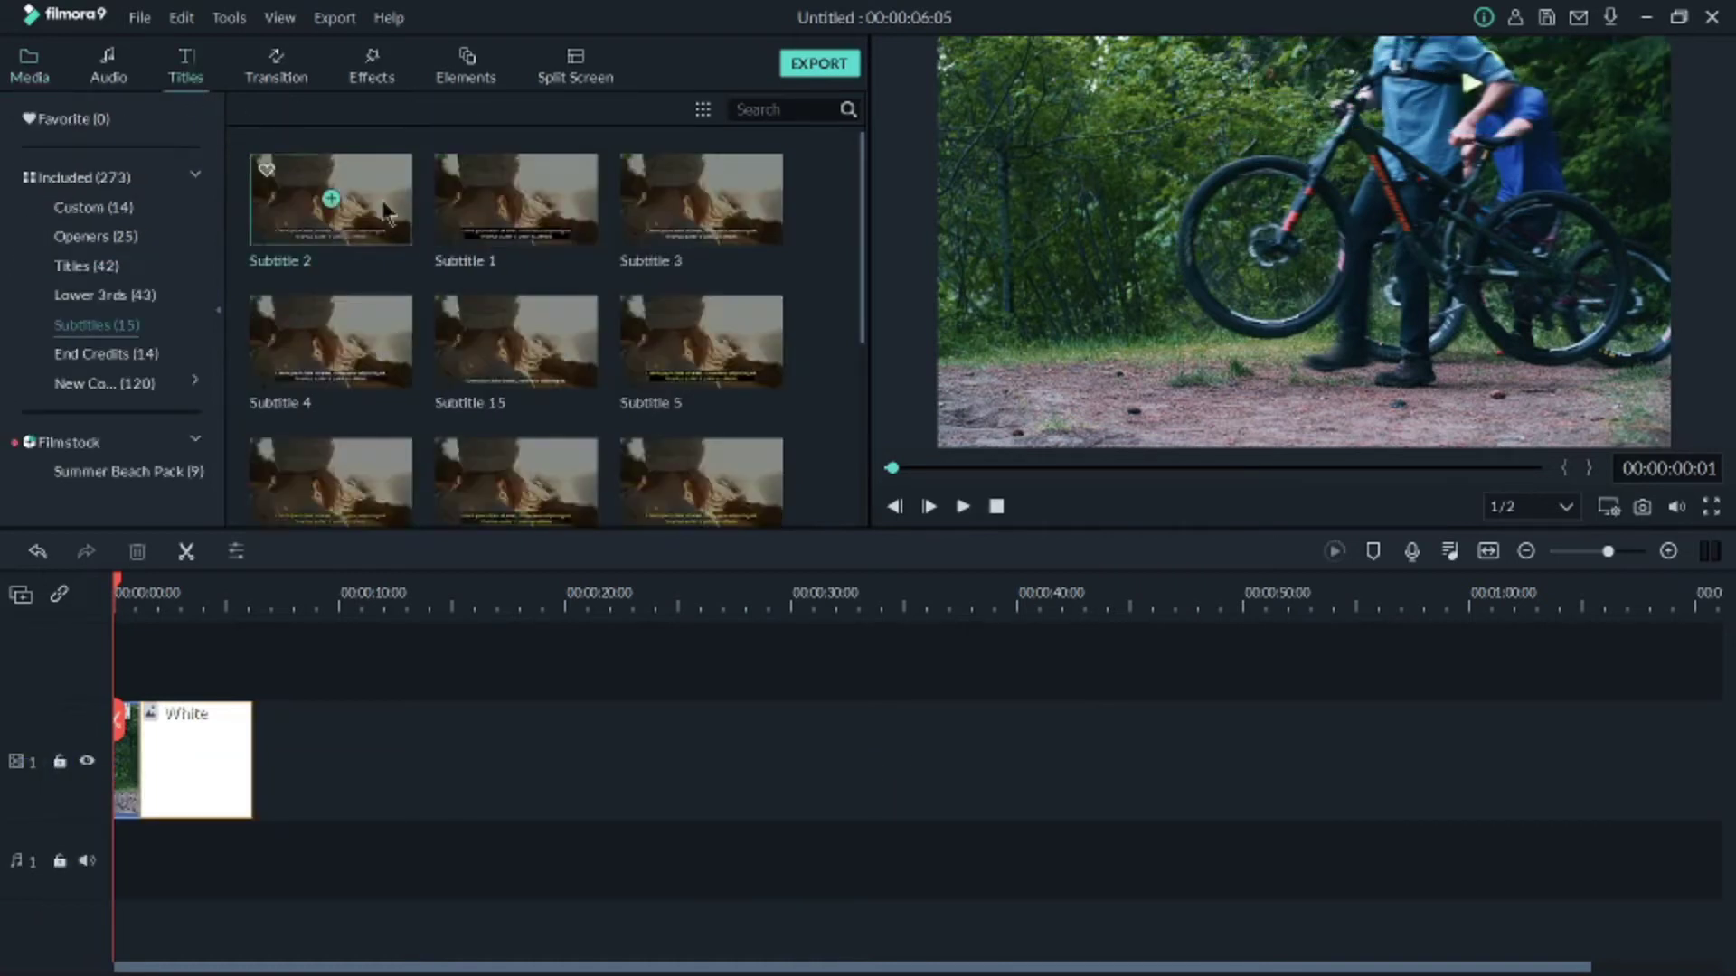
click(95, 266)
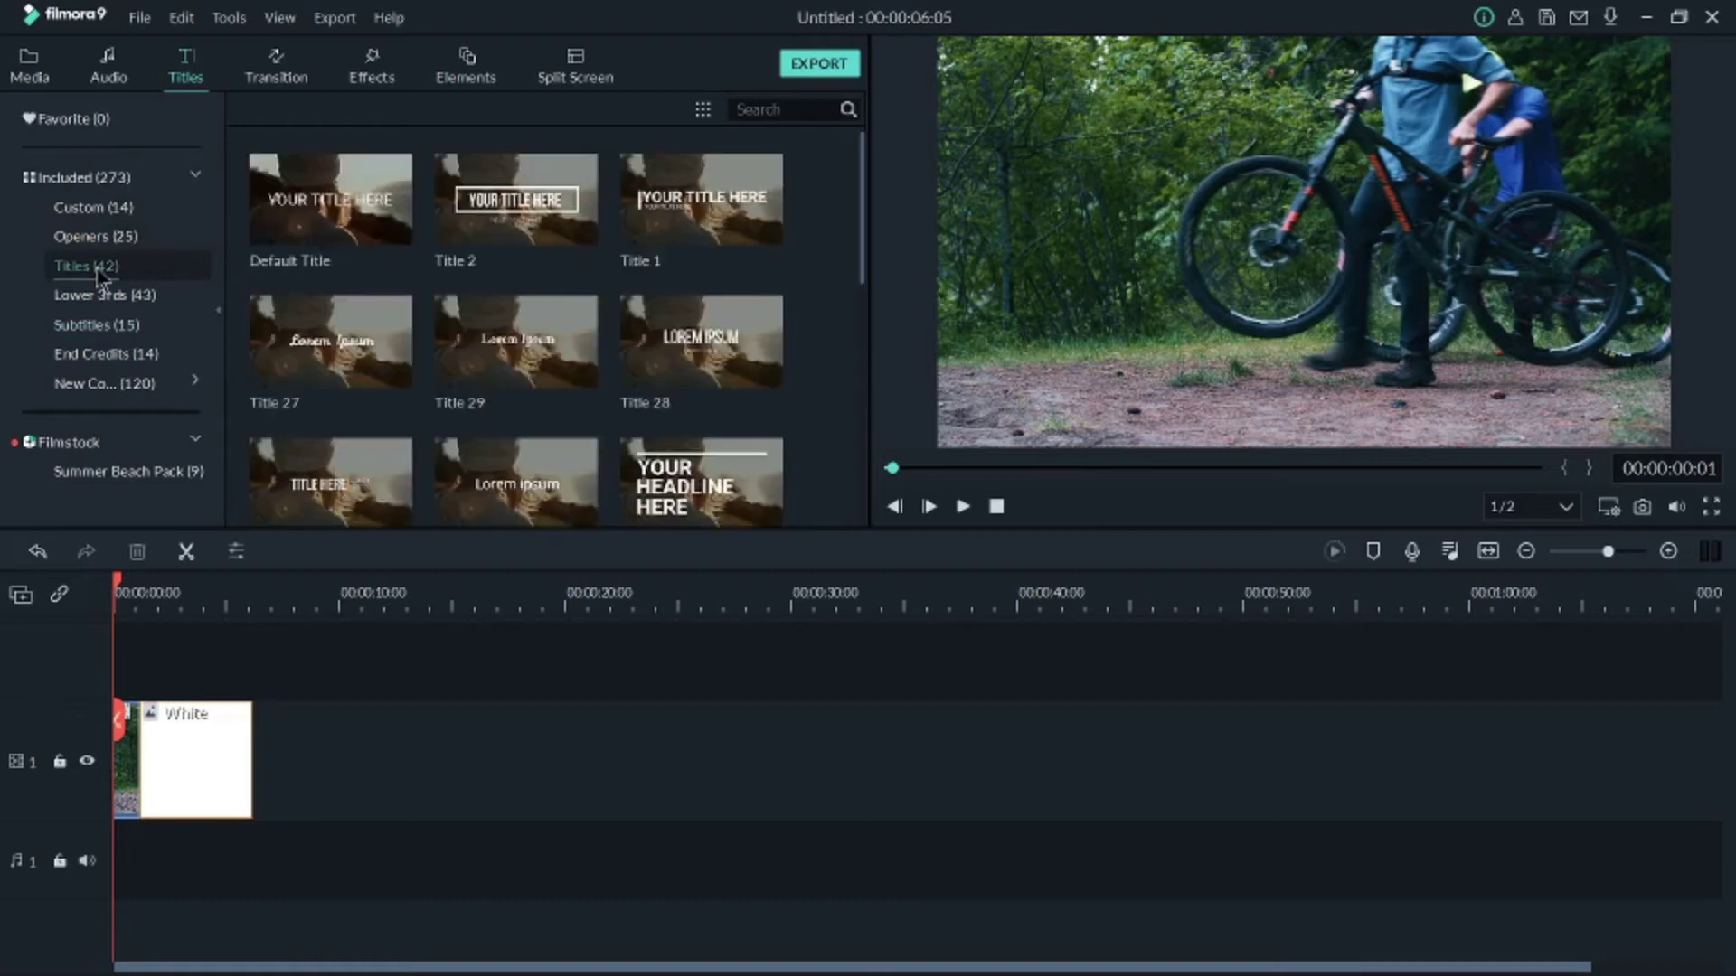
click(544, 225)
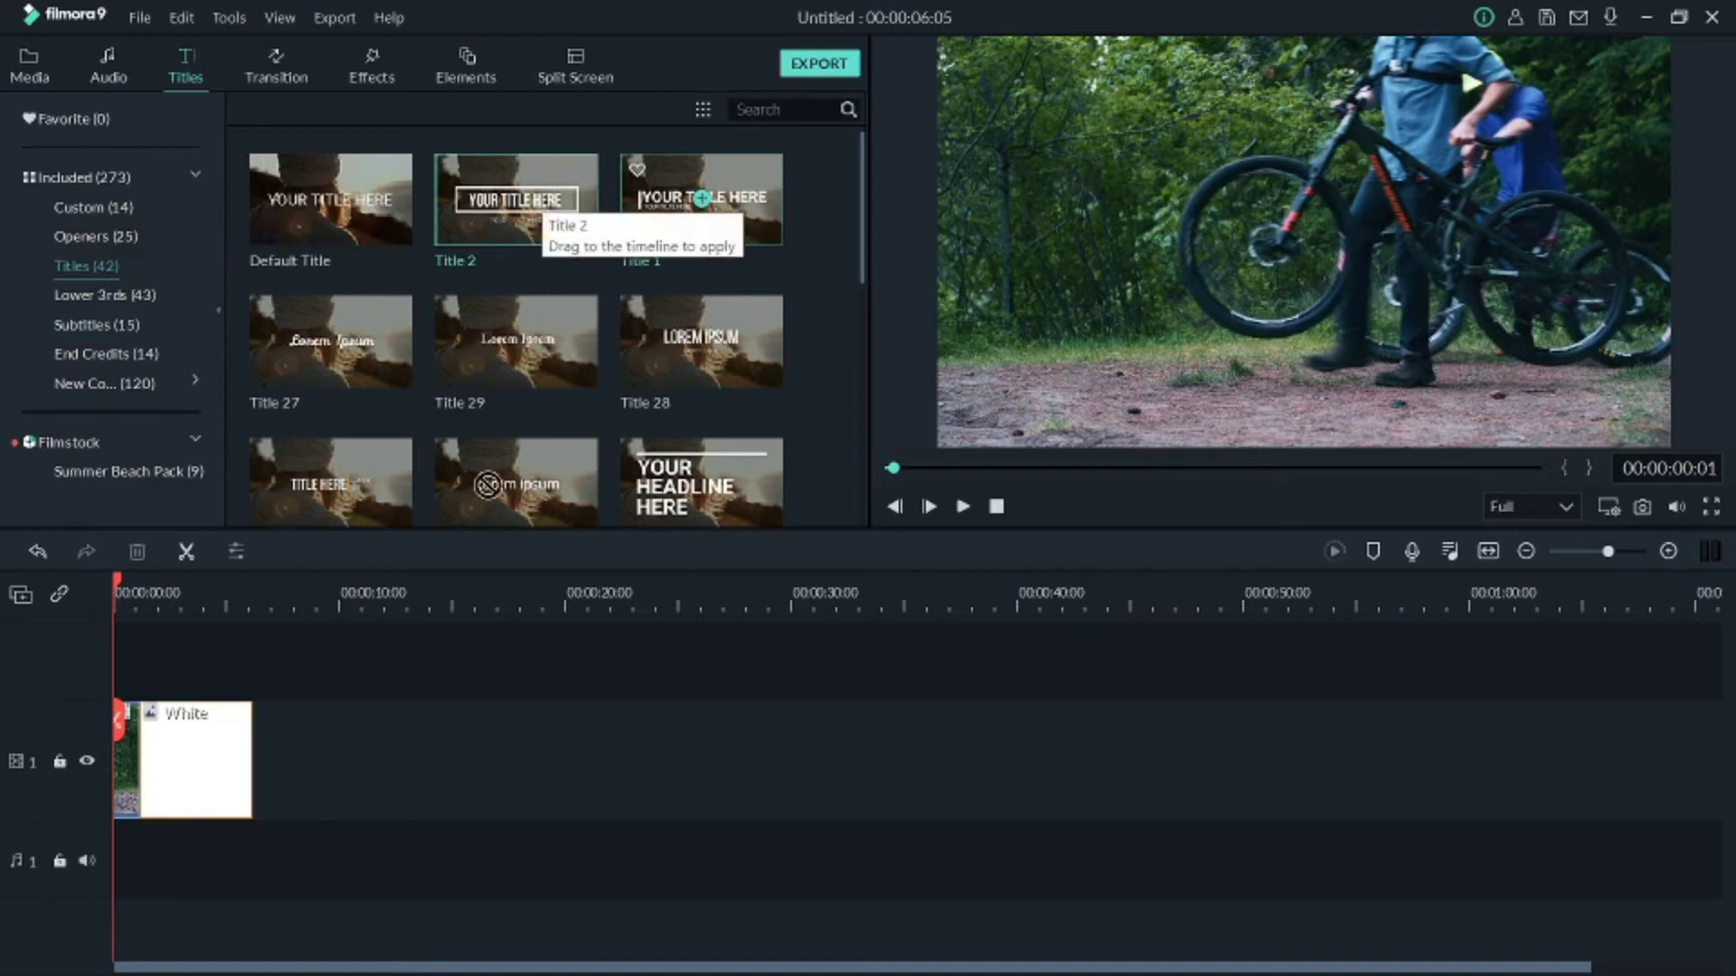
drag(544, 204, 110, 658)
click(131, 592)
drag(133, 594, 143, 642)
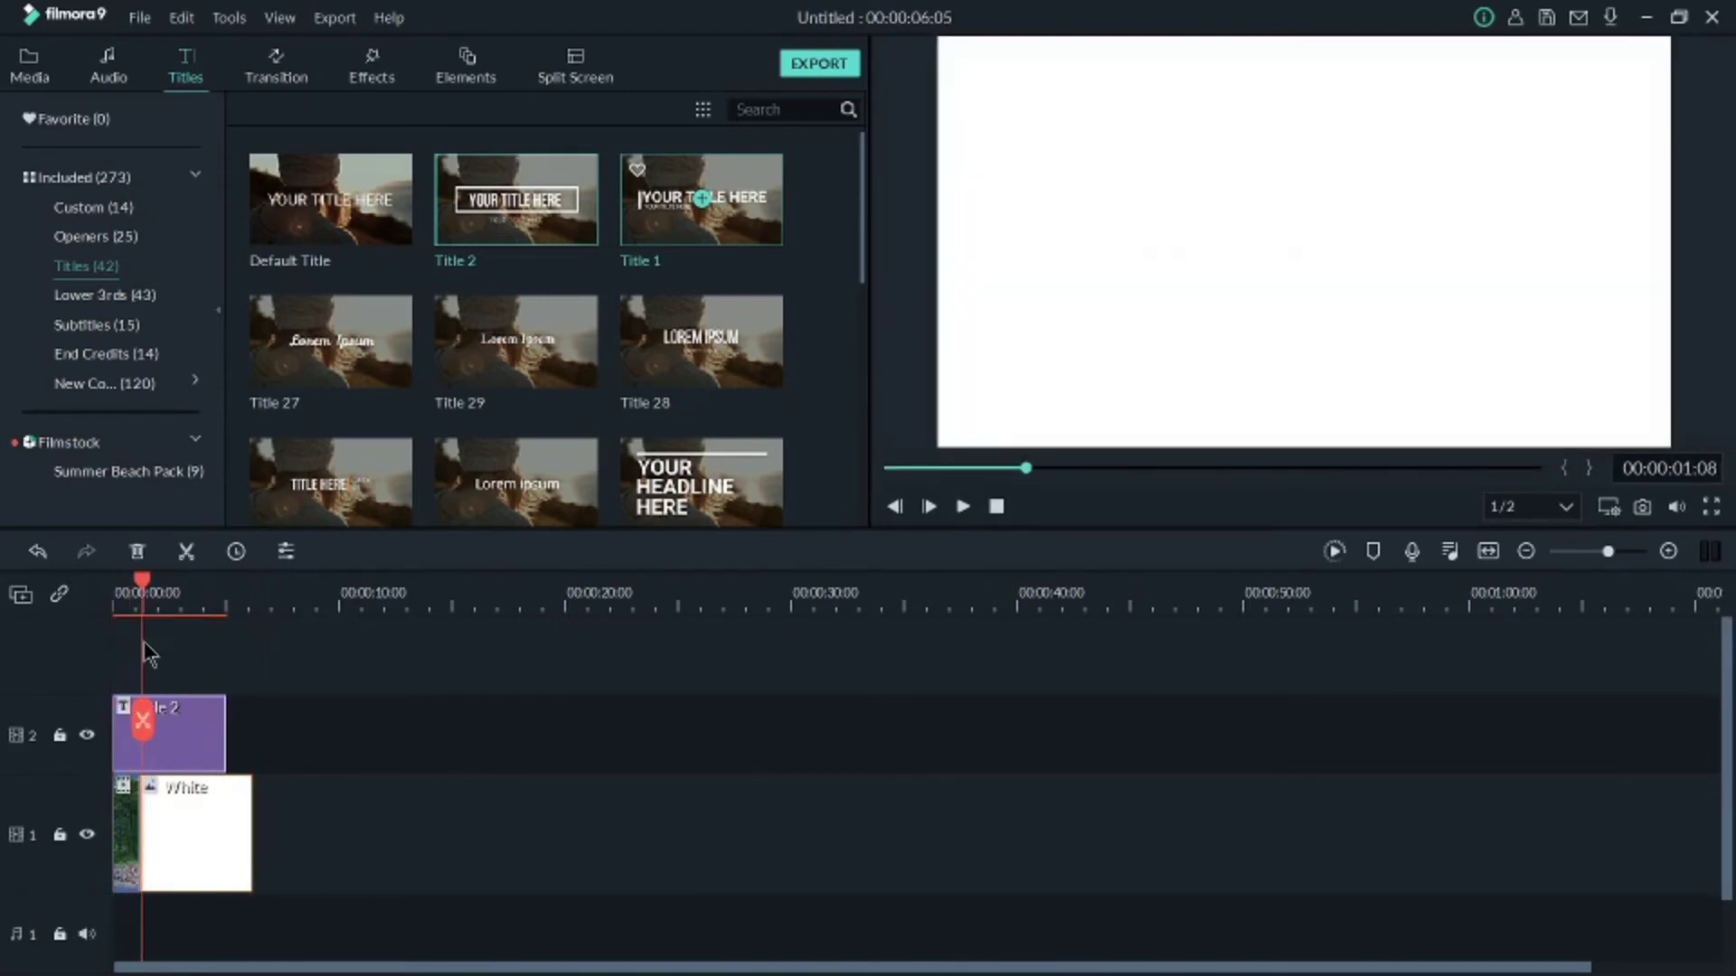
Inspect the Title 2 text settings, its Advanced editor and the animation presets.
double_click(186, 728)
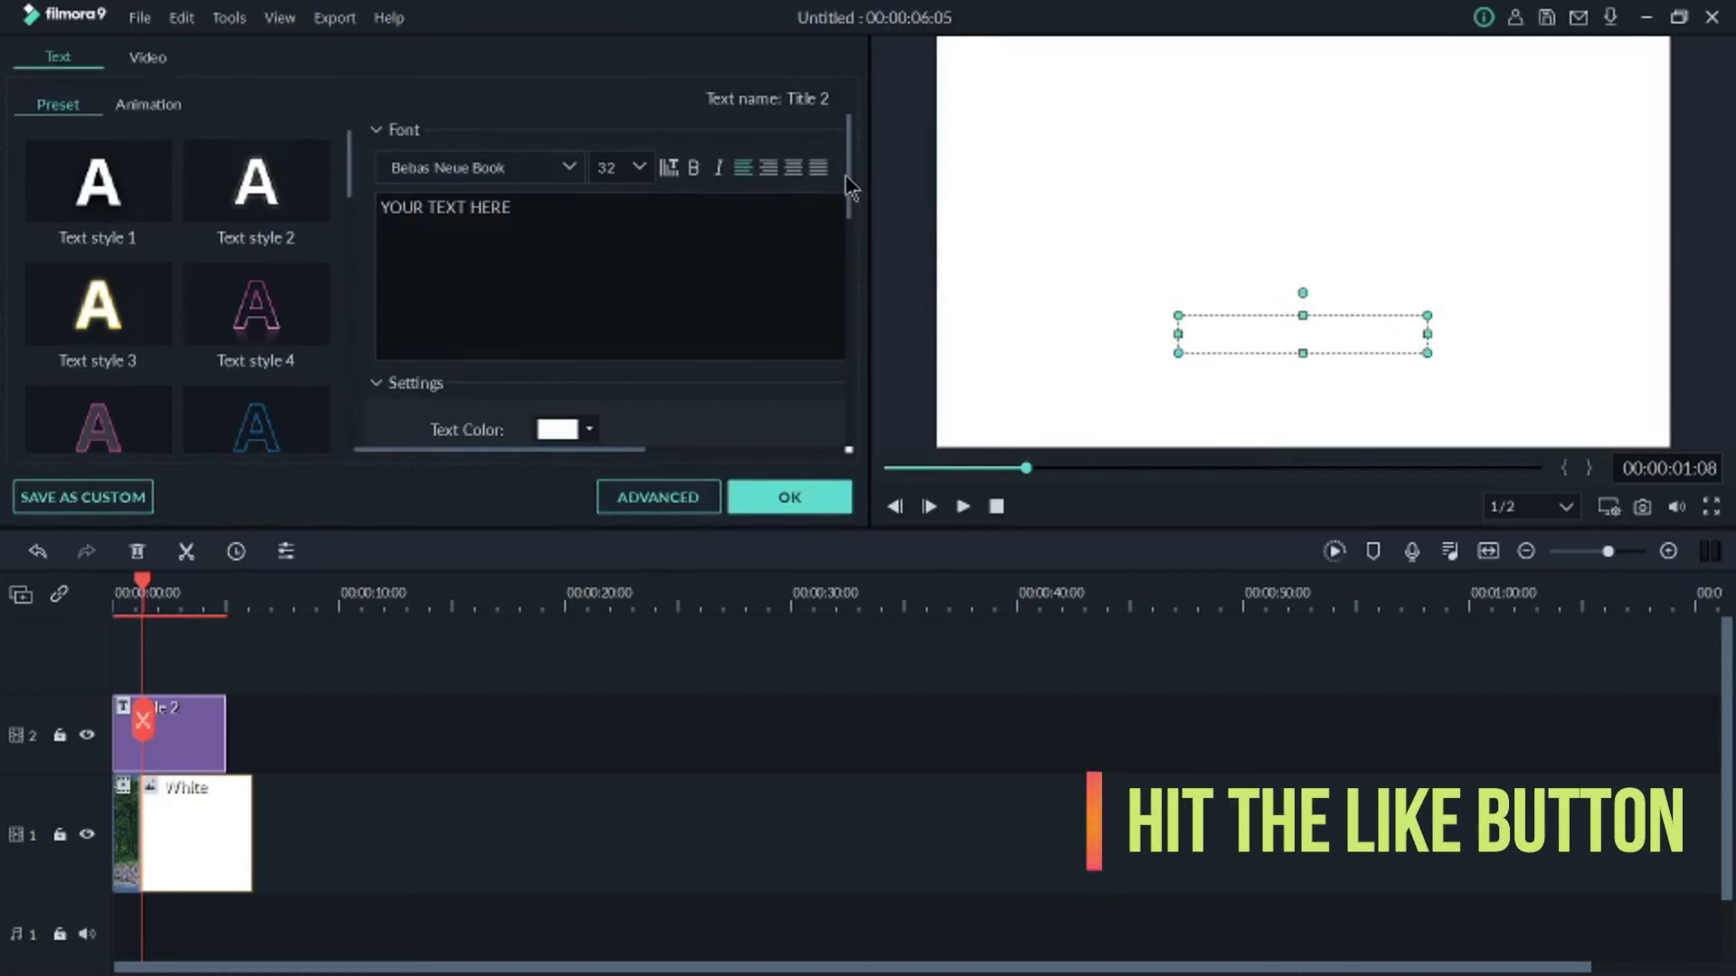
drag(846, 178, 852, 429)
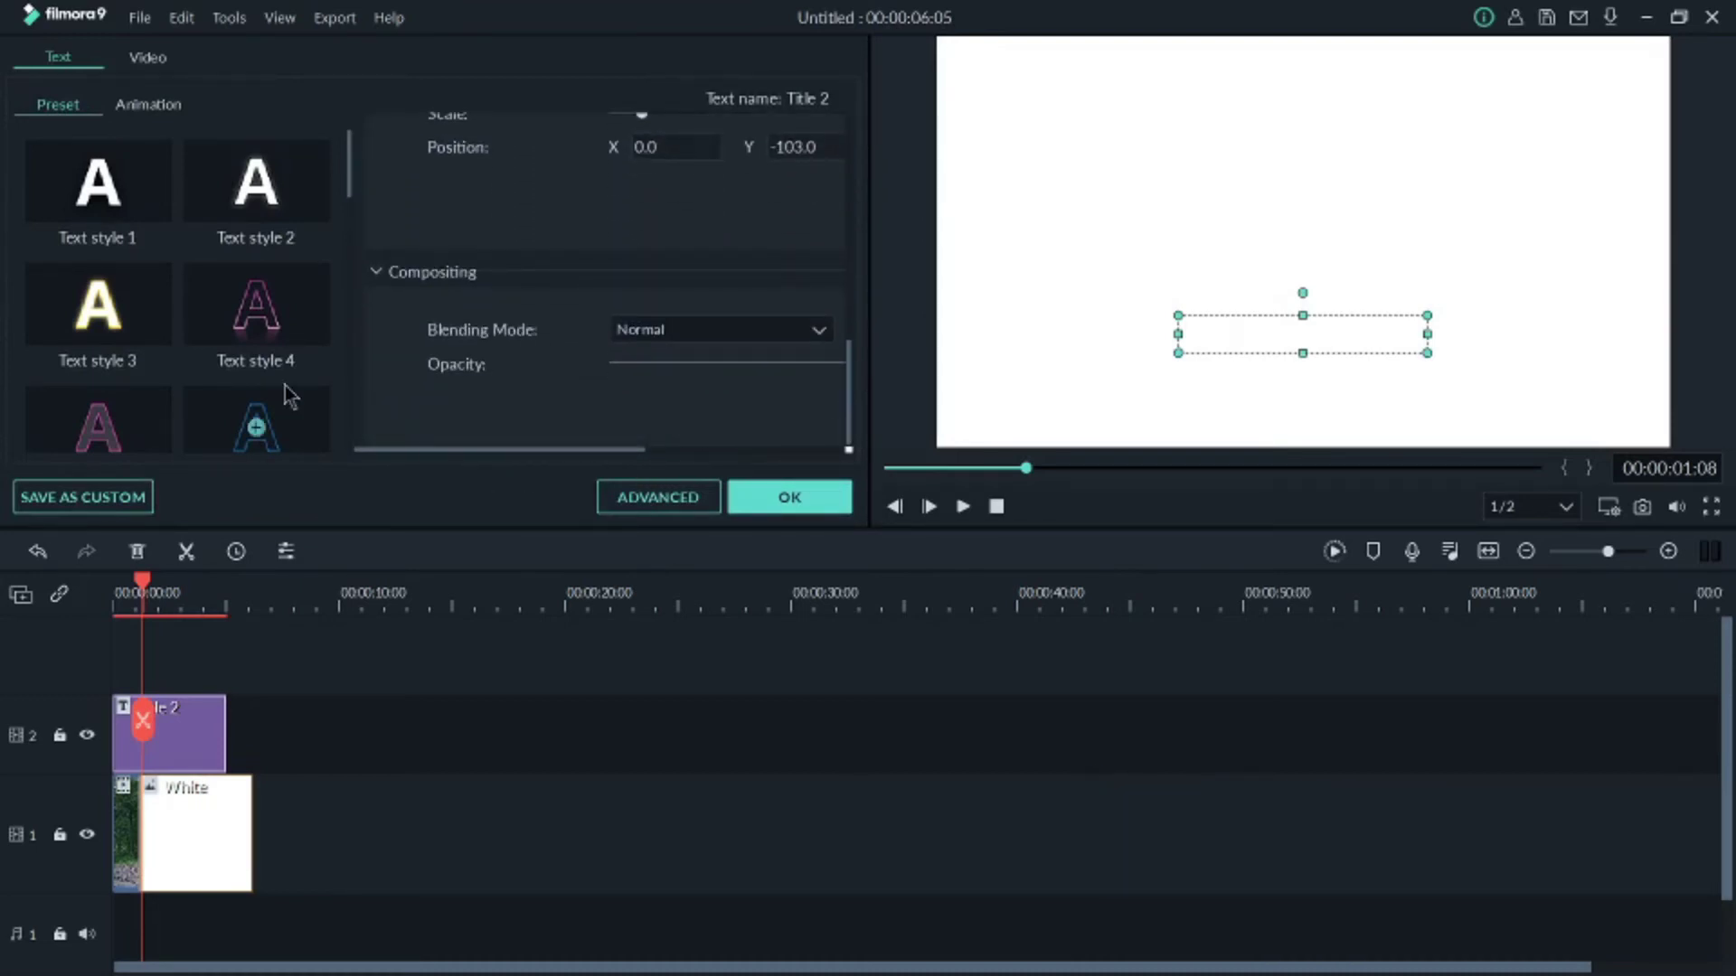
click(658, 499)
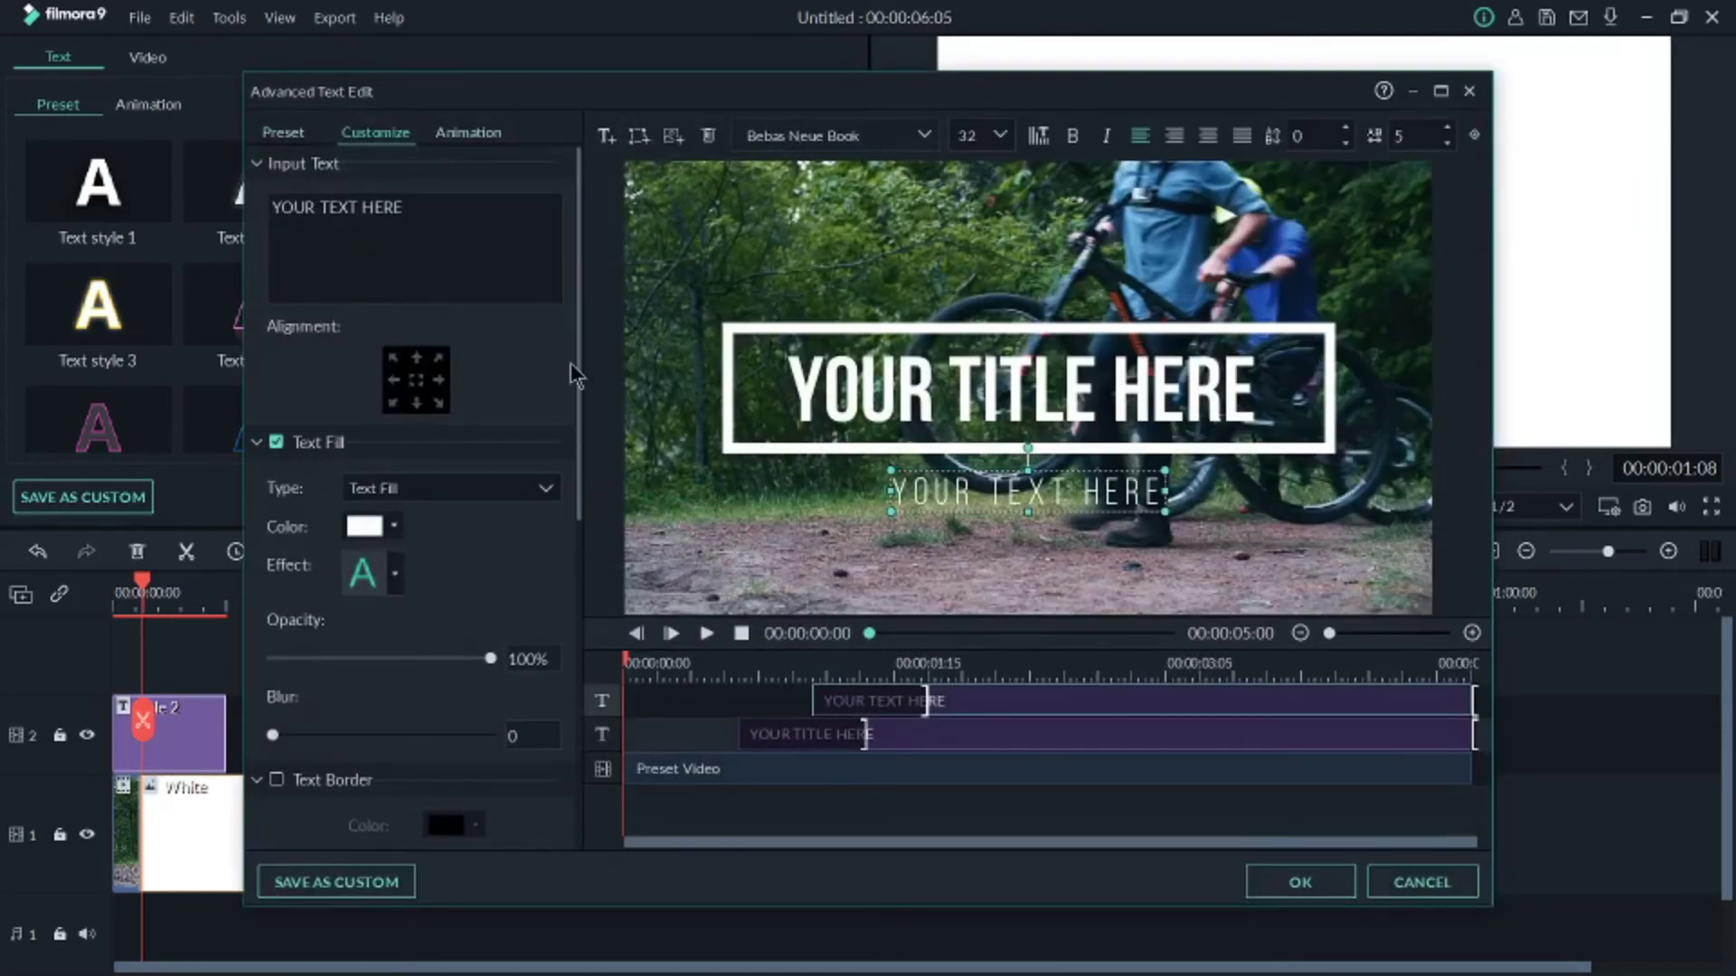
drag(581, 384, 568, 752)
drag(585, 670, 574, 299)
click(488, 134)
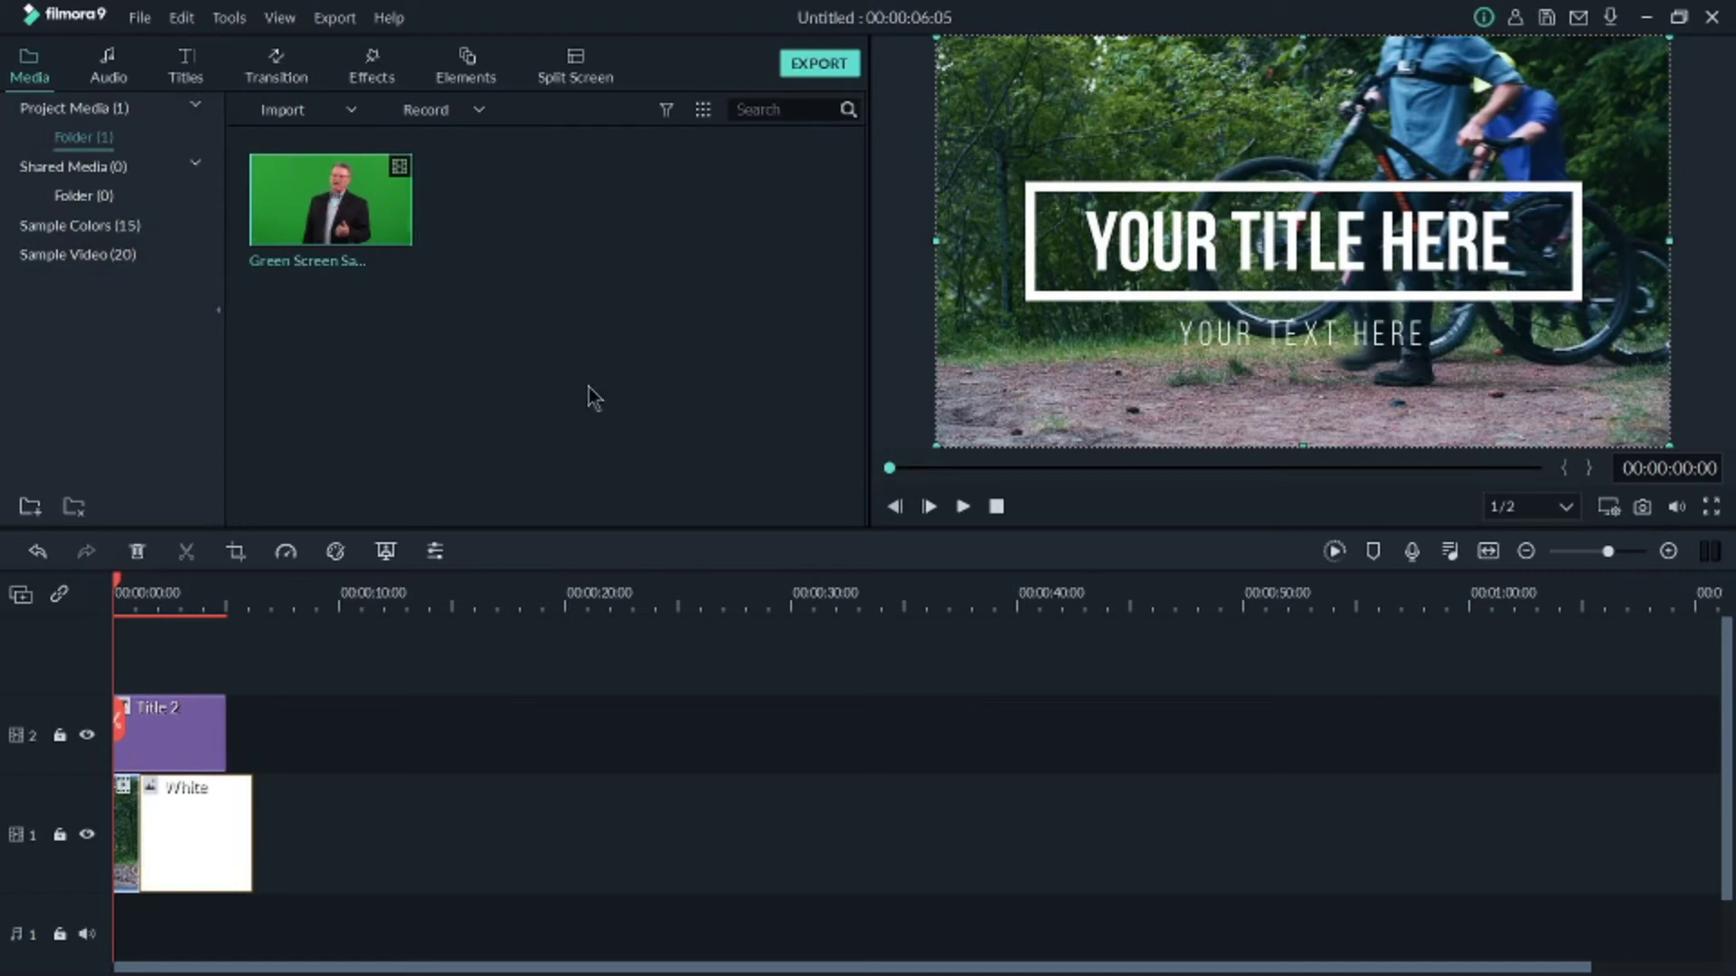
Add another White colour clip from Sample Colors to the timeline.
click(125, 226)
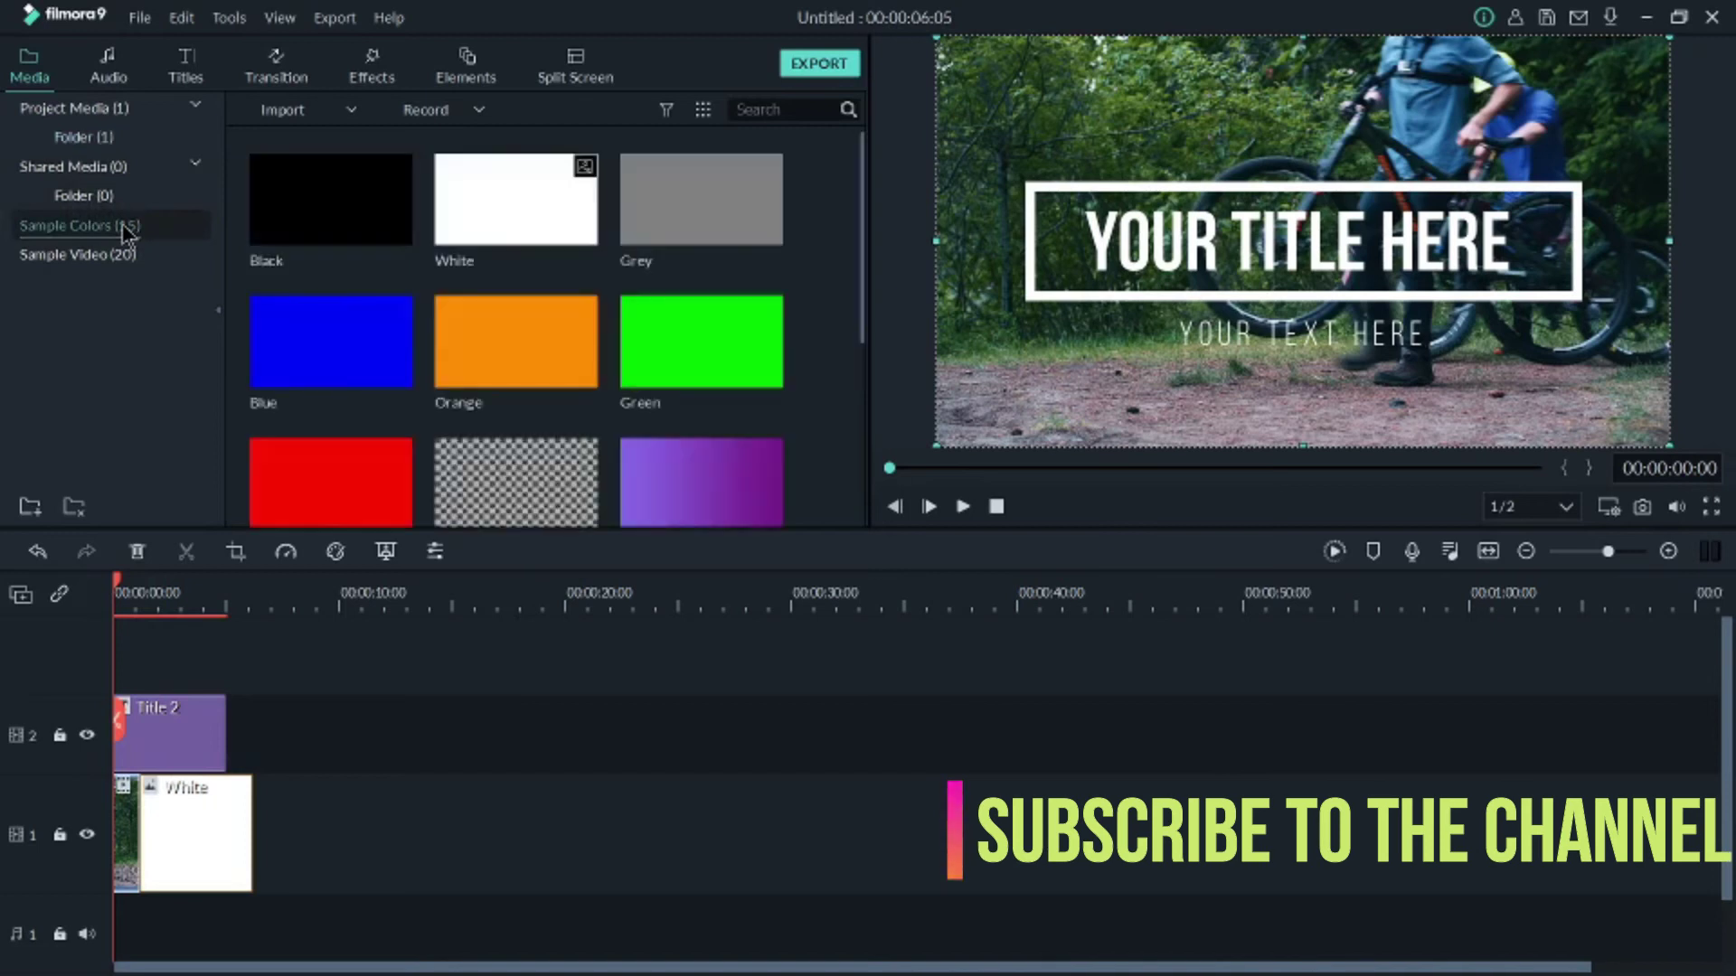
mouse_move(488, 203)
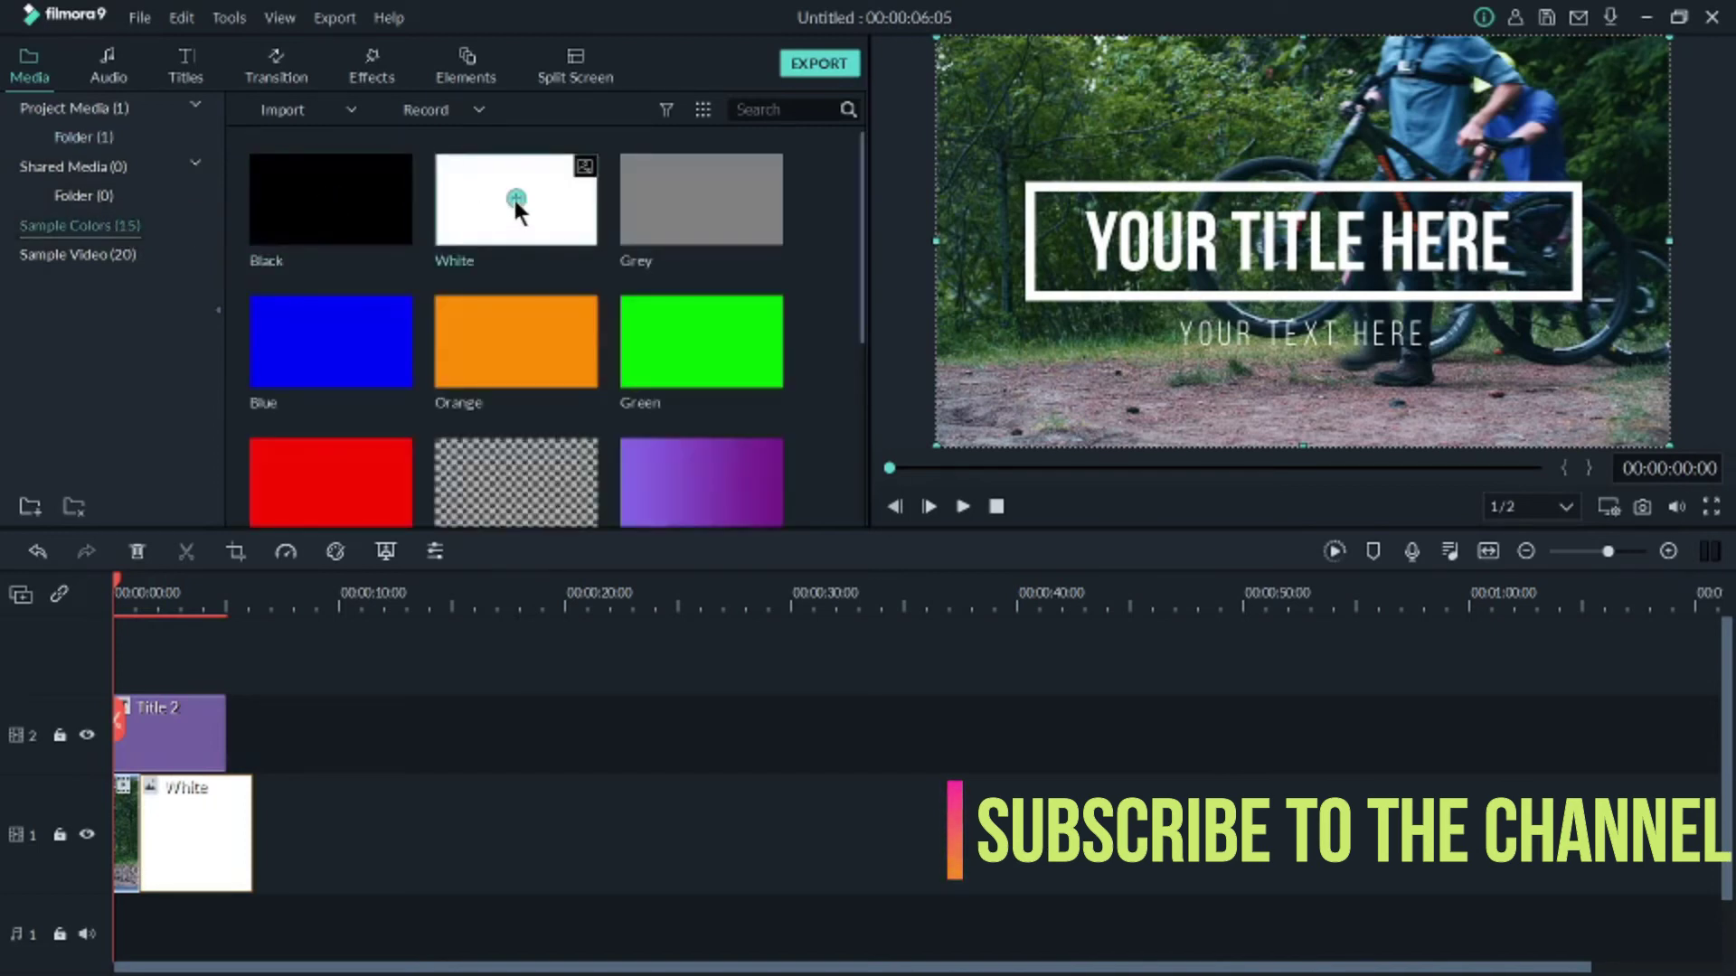
click(515, 199)
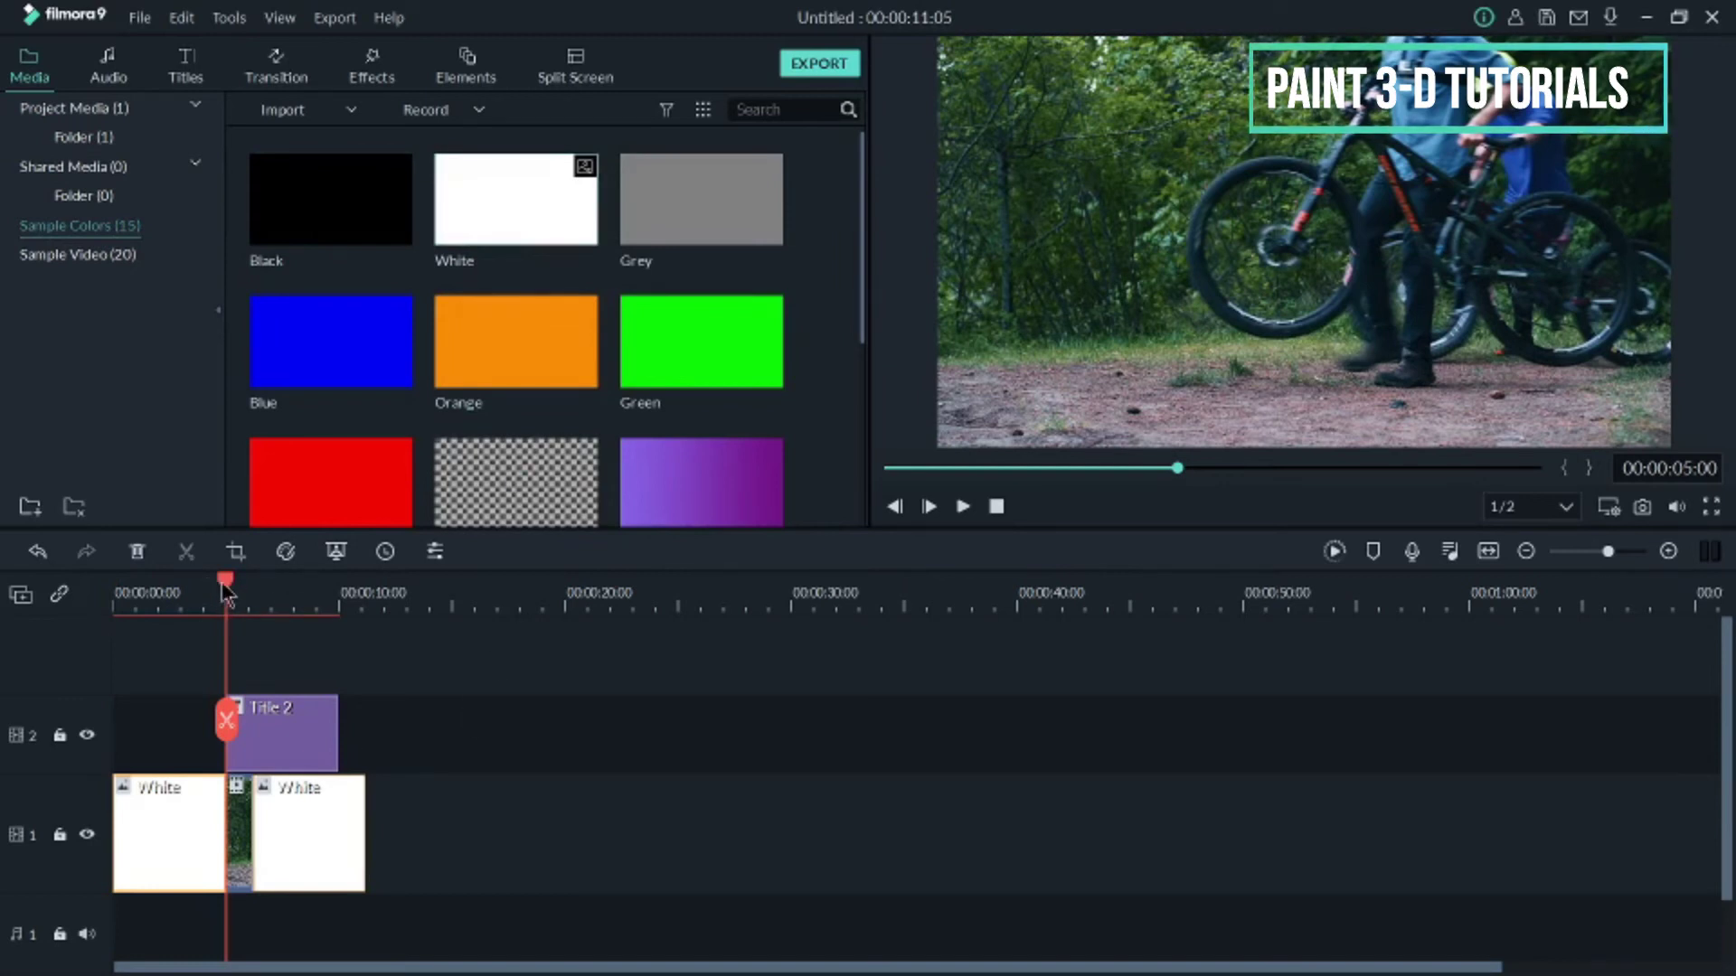
drag(226, 588, 462, 633)
Place Green Screen Sample at the start of track 2 and move White beneath it on track 1.
click(135, 109)
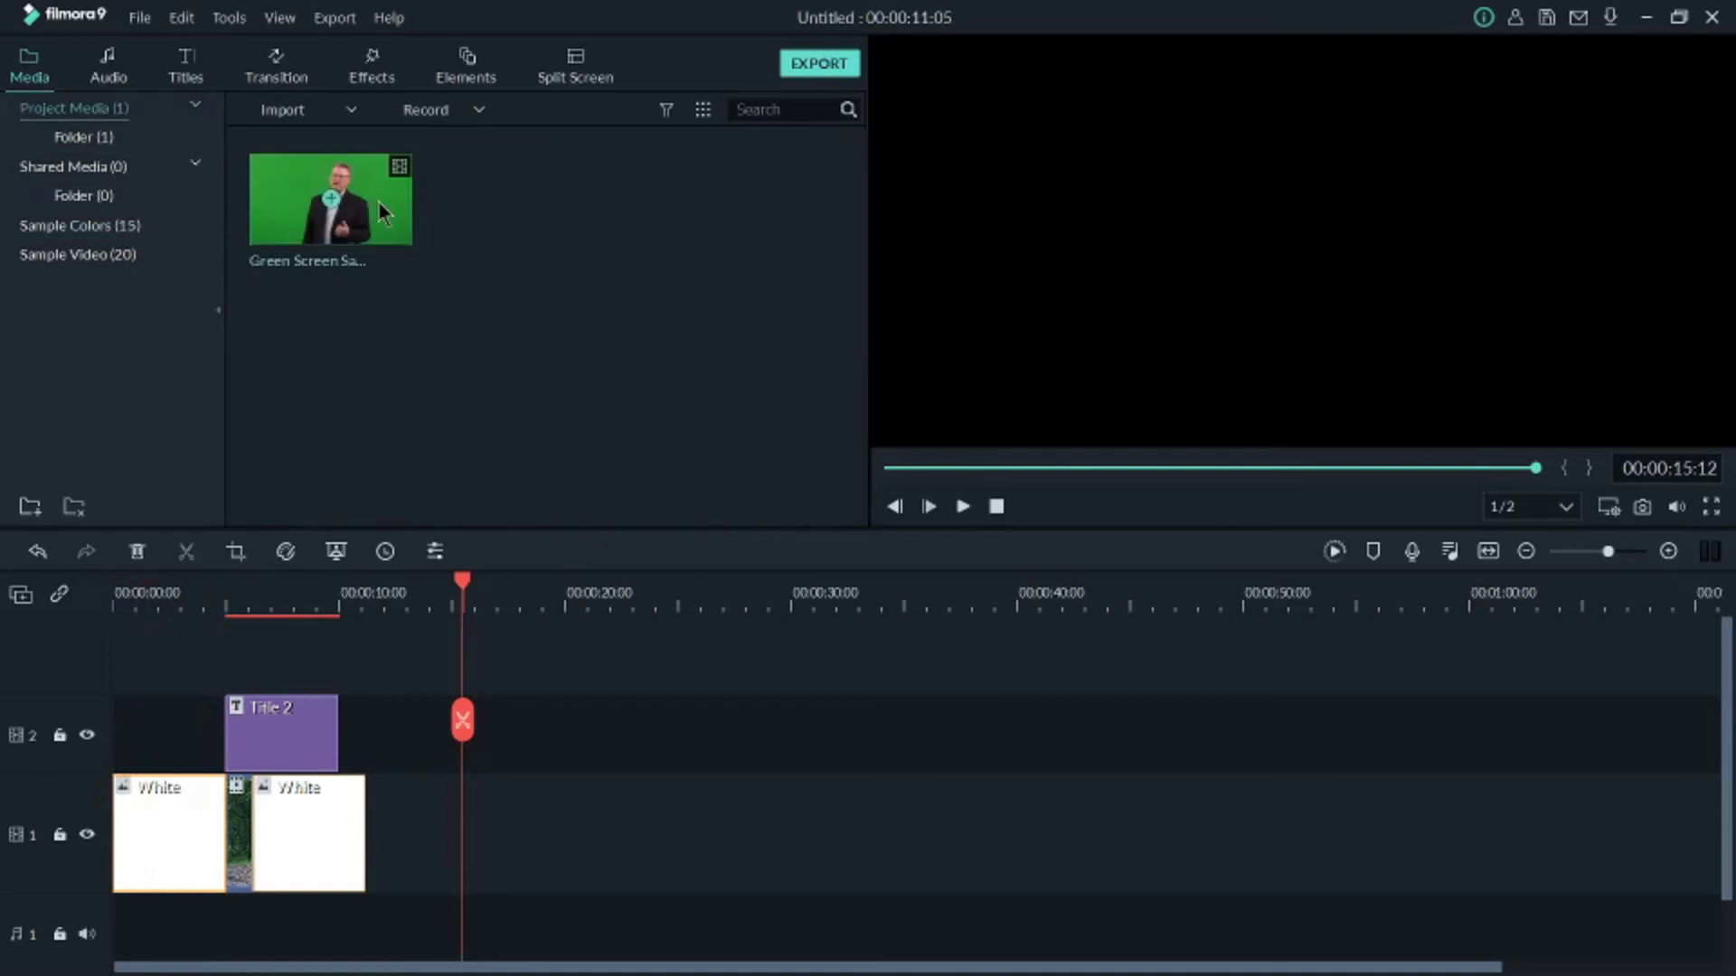
drag(383, 214, 132, 724)
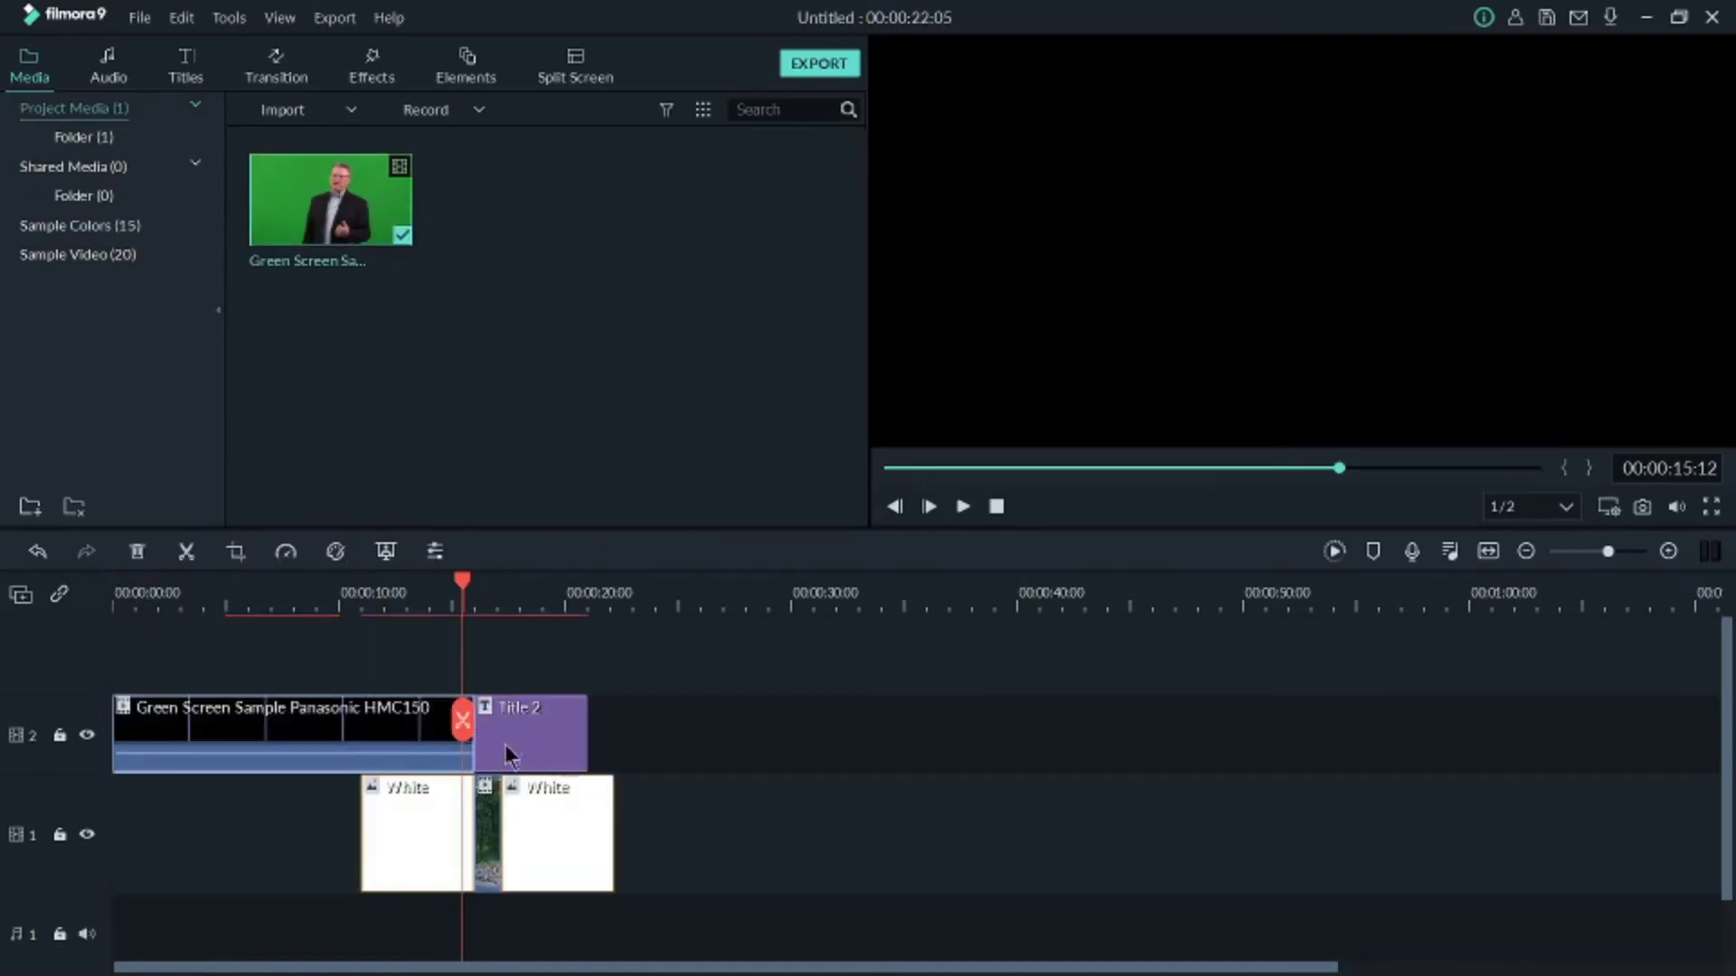
drag(430, 821, 476, 850)
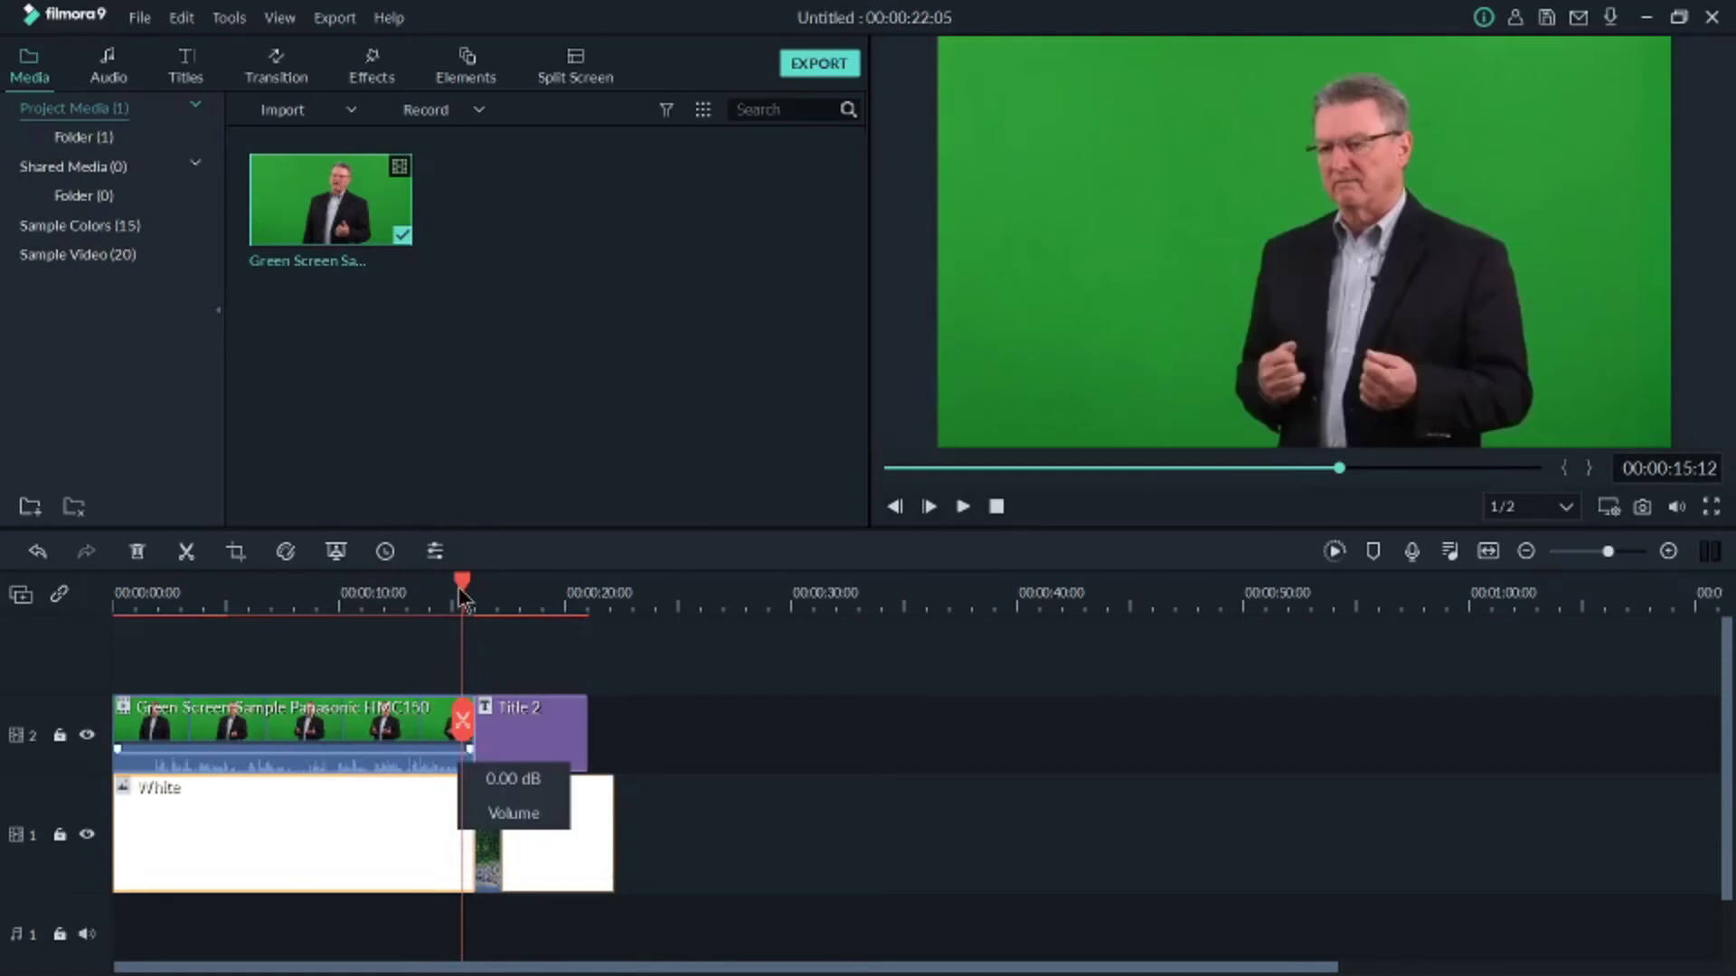
drag(461, 595, 116, 596)
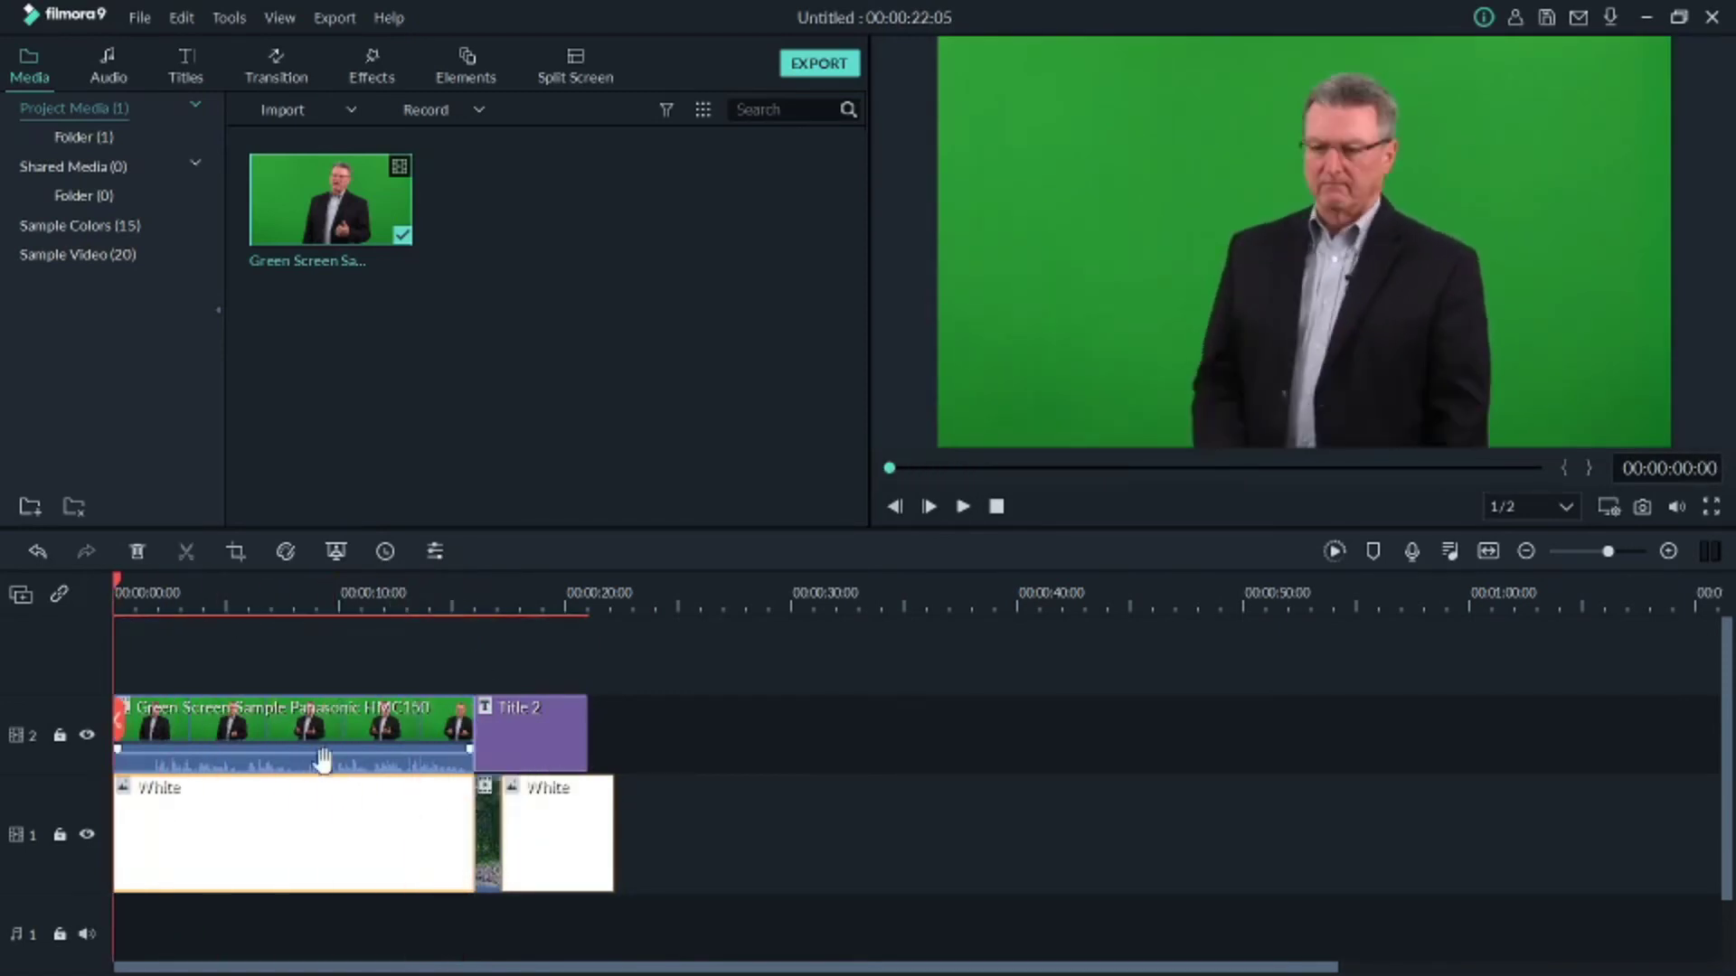
Turn on Chroma Key for the Green Screen Sample clip to remove its green backdrop.
click(378, 740)
double_click(378, 740)
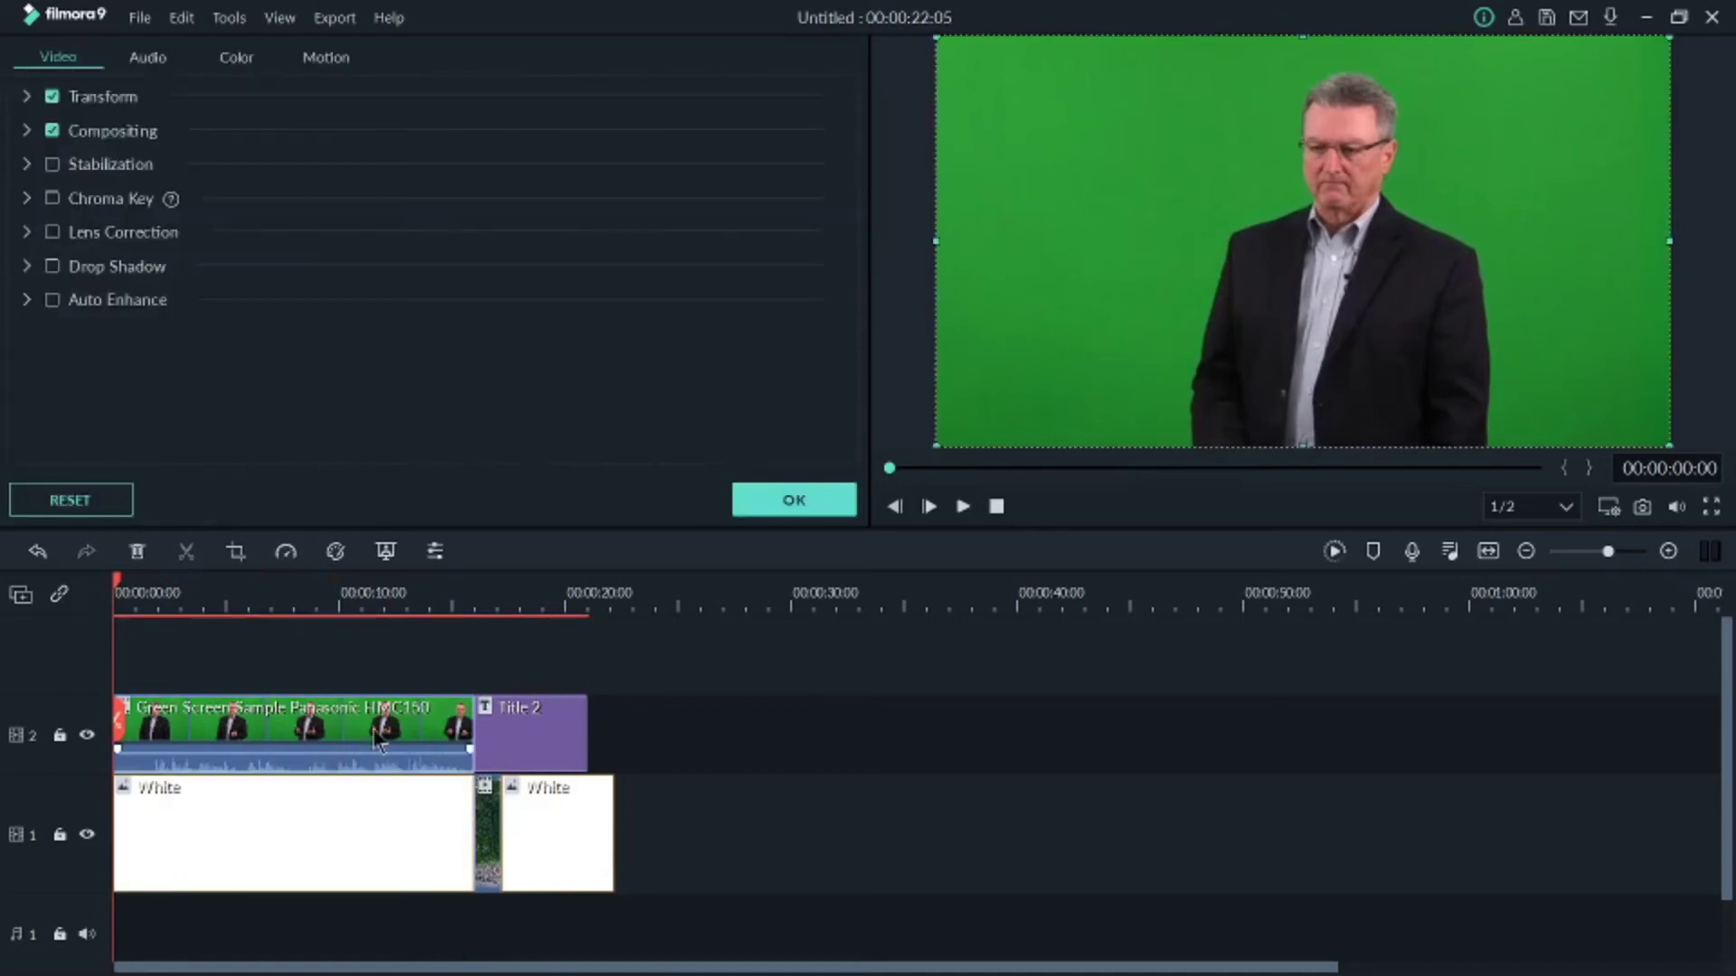
click(28, 199)
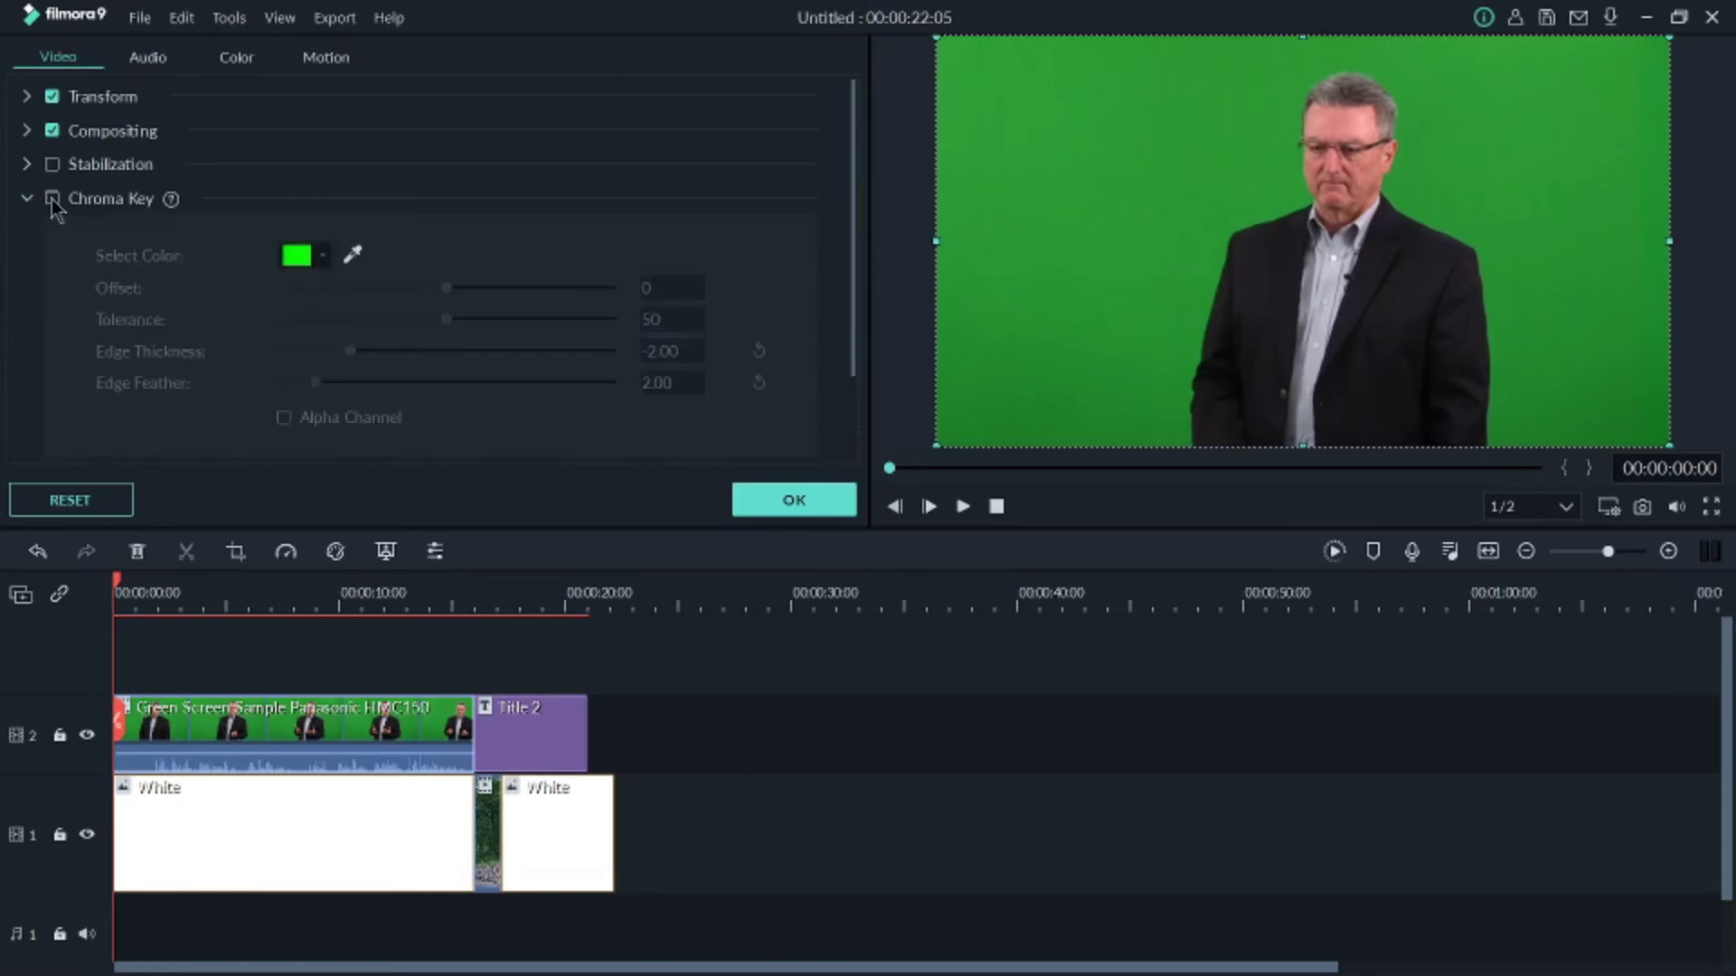
click(52, 200)
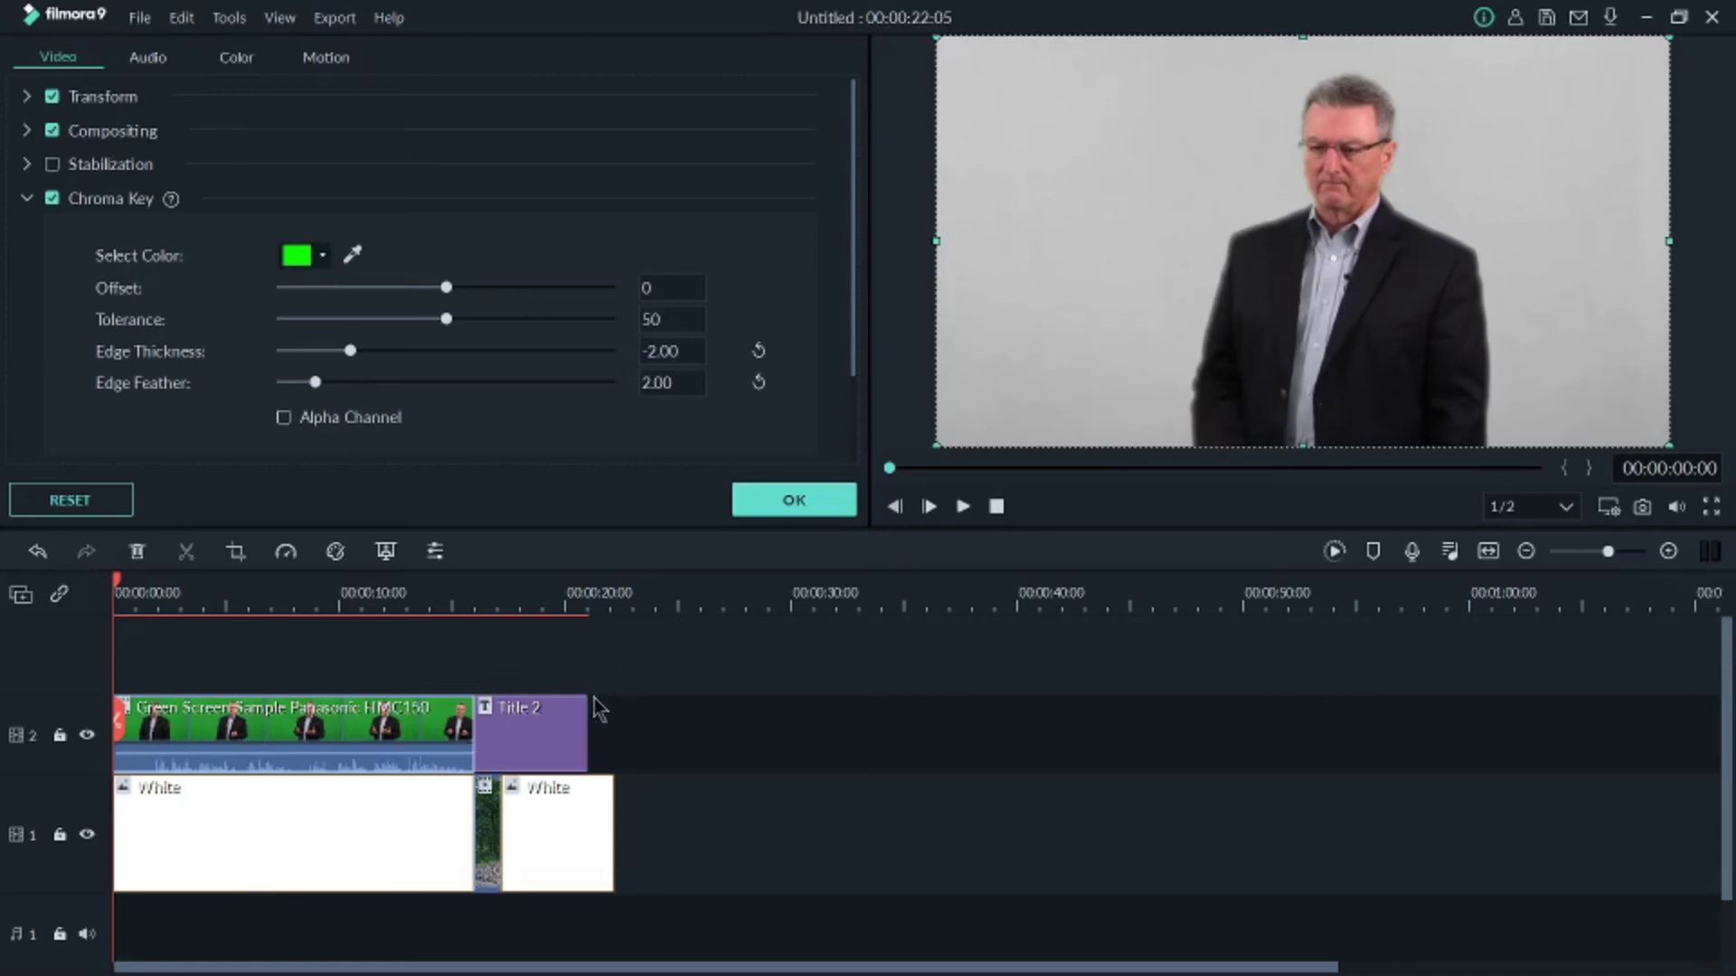
click(824, 503)
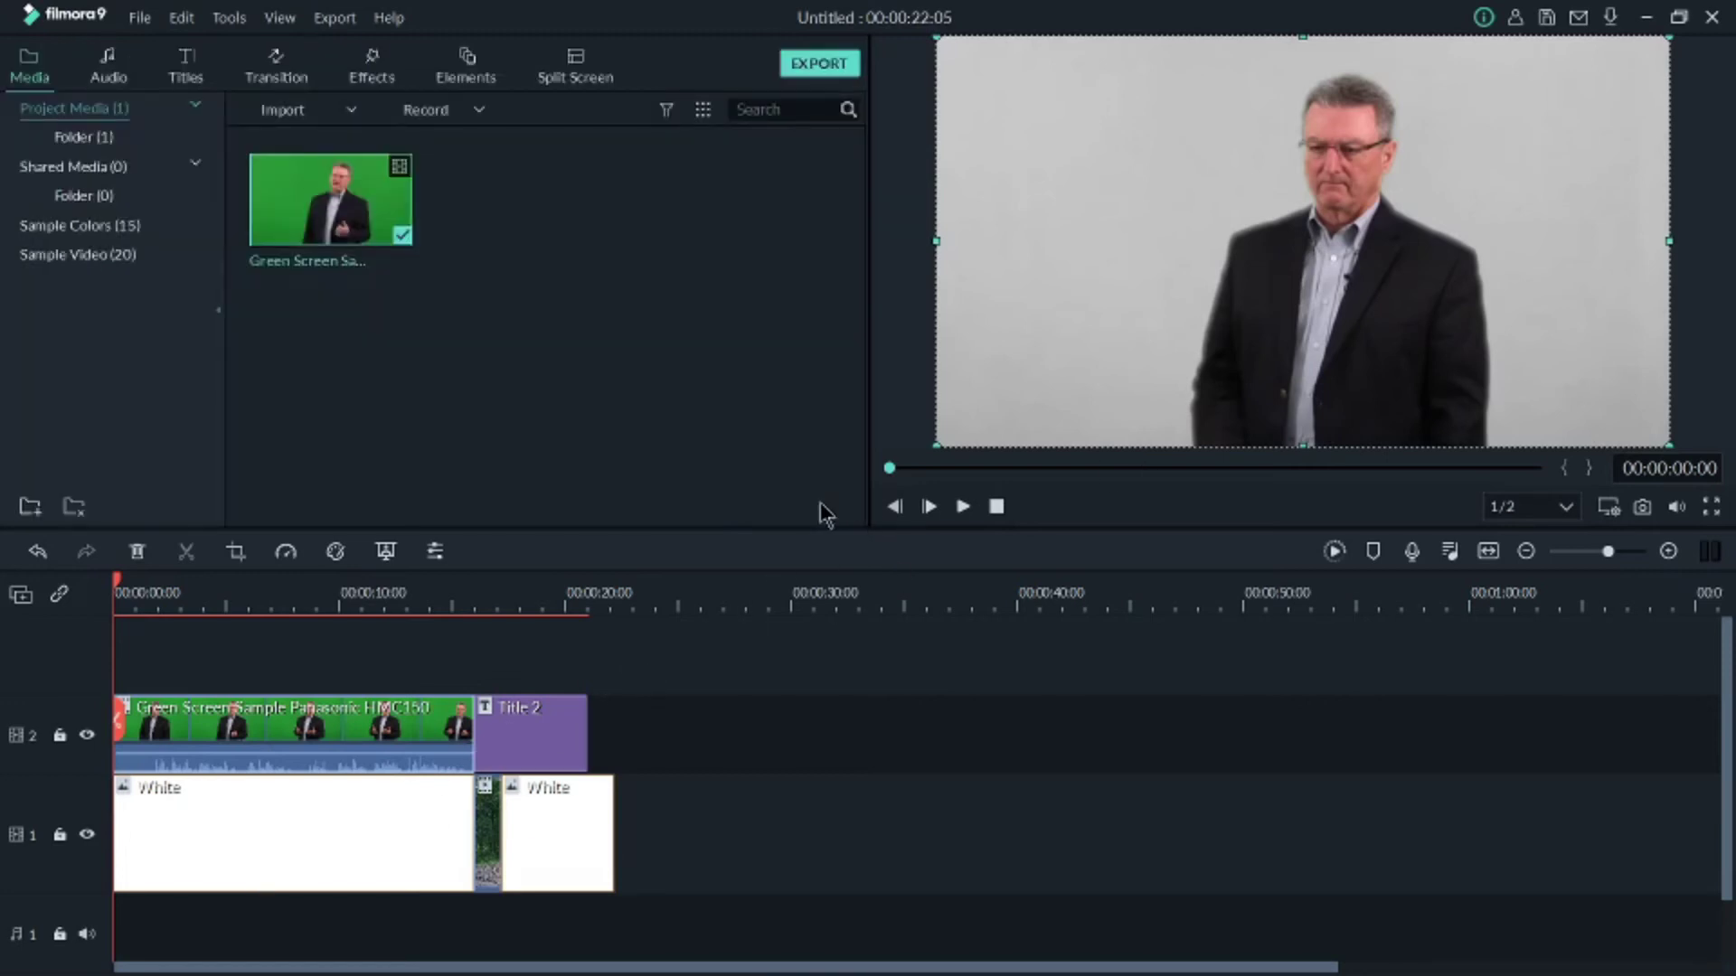
click(963, 507)
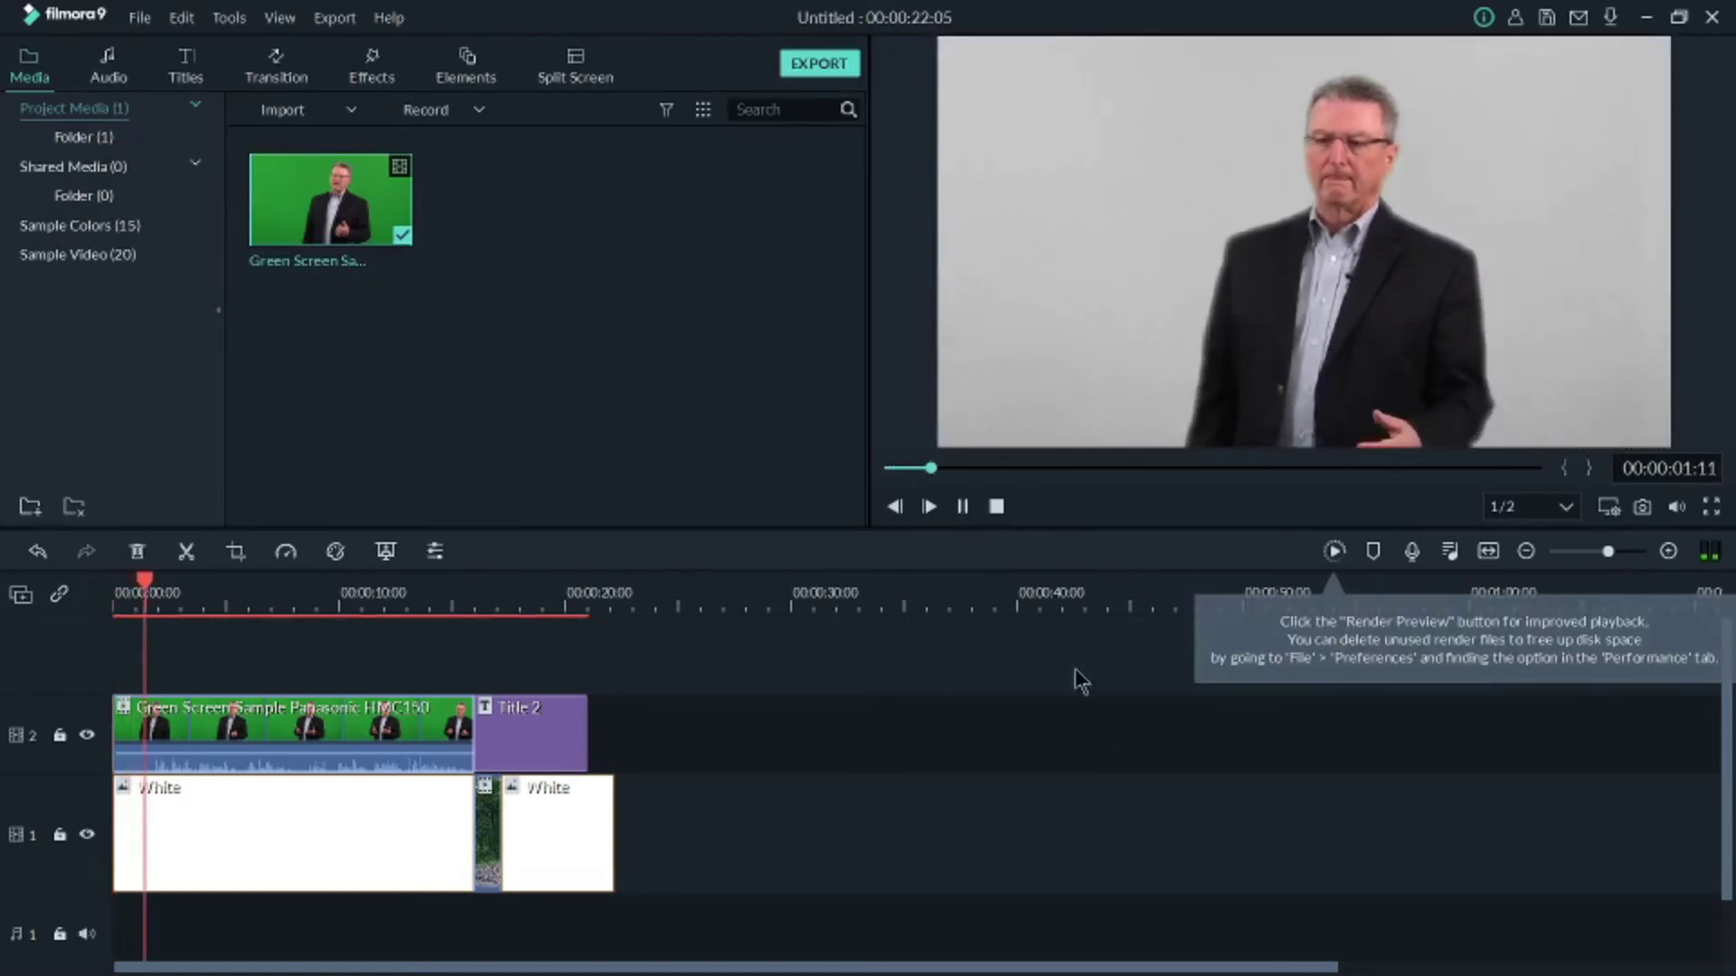
click(963, 507)
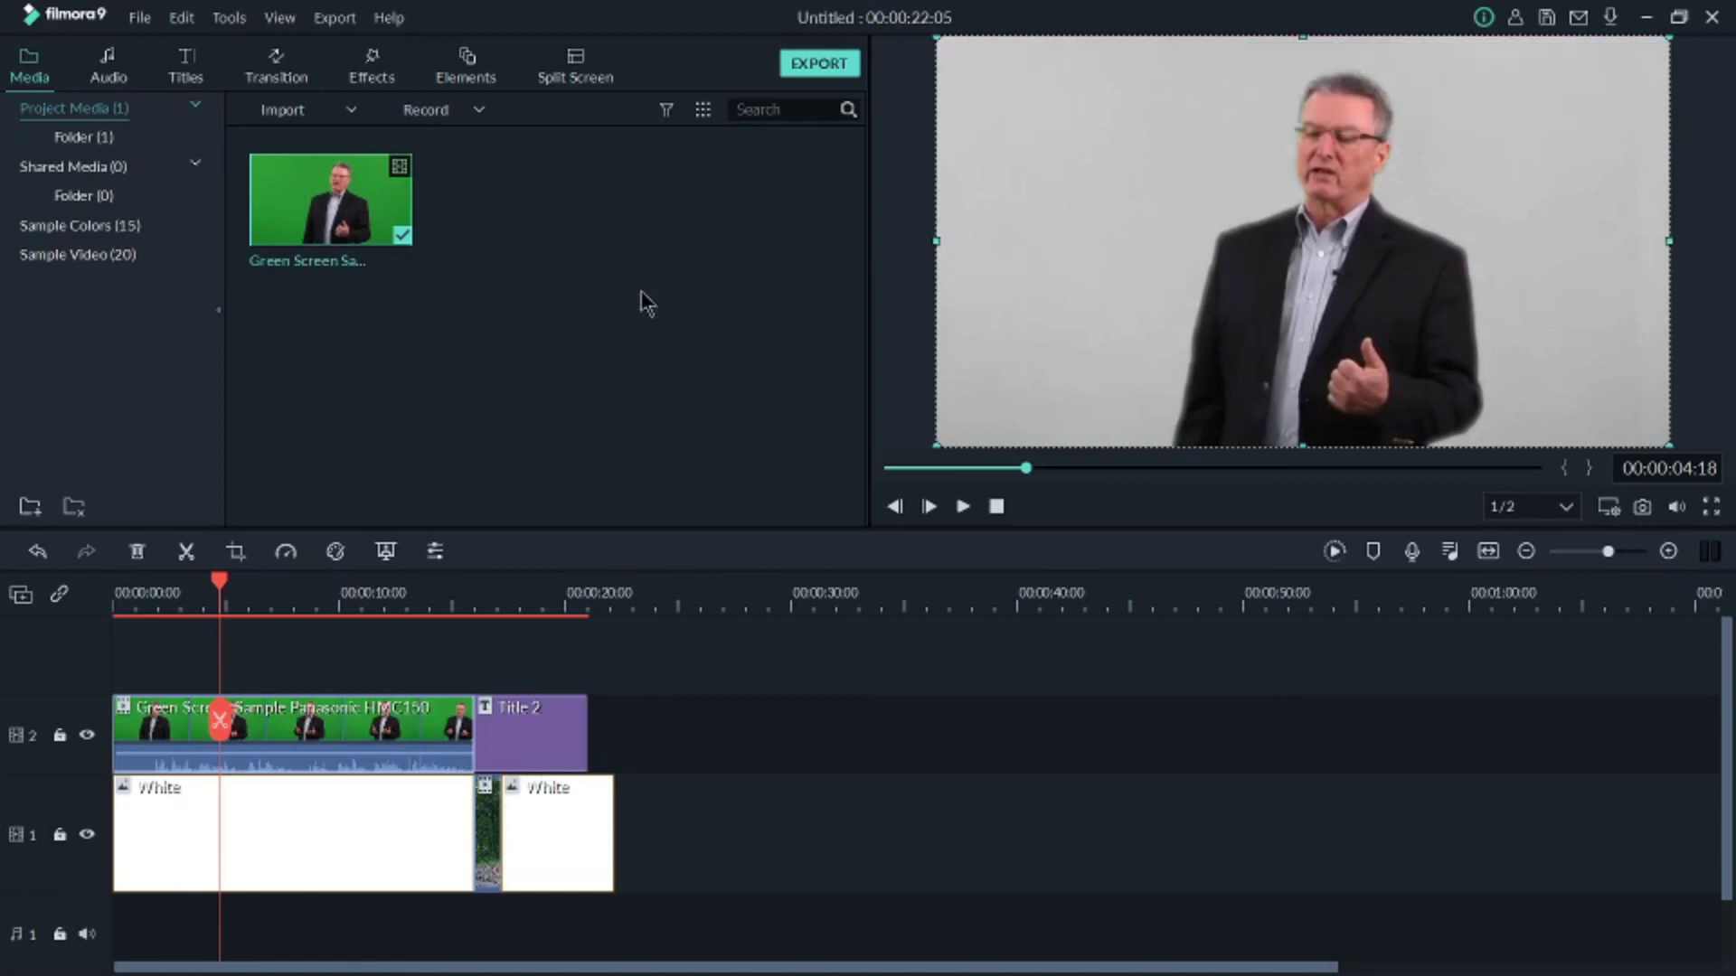
Open Export on the YouTube tab and start entering the video's title.
click(855, 70)
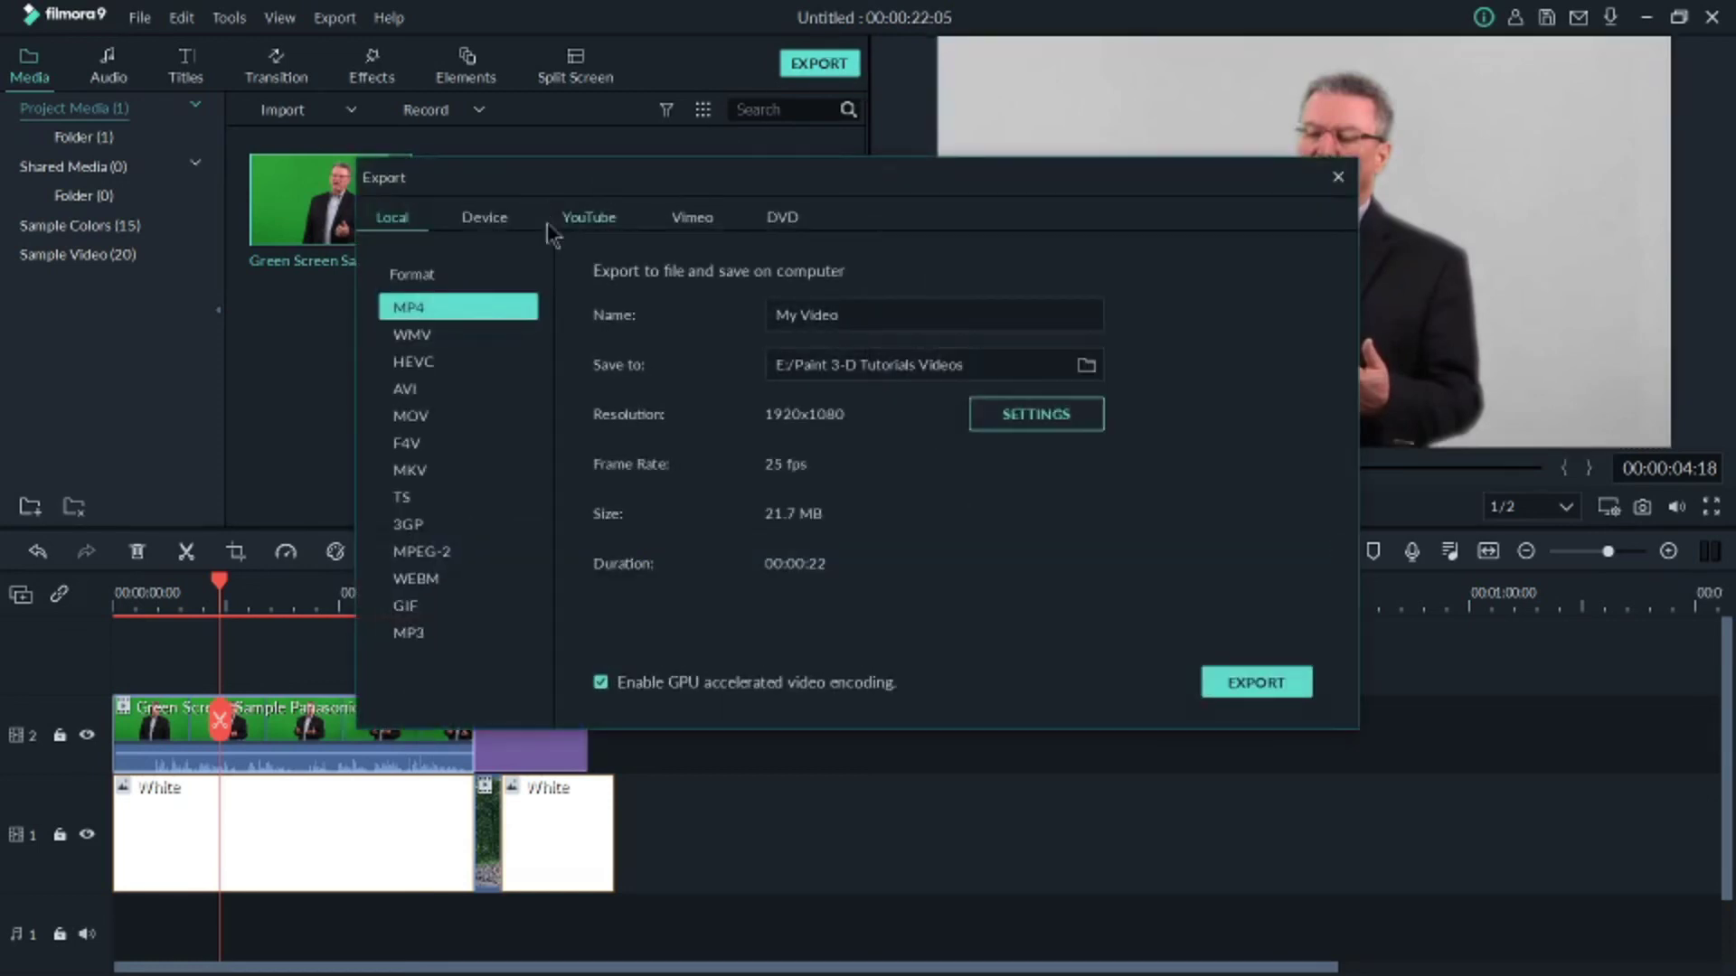
click(589, 221)
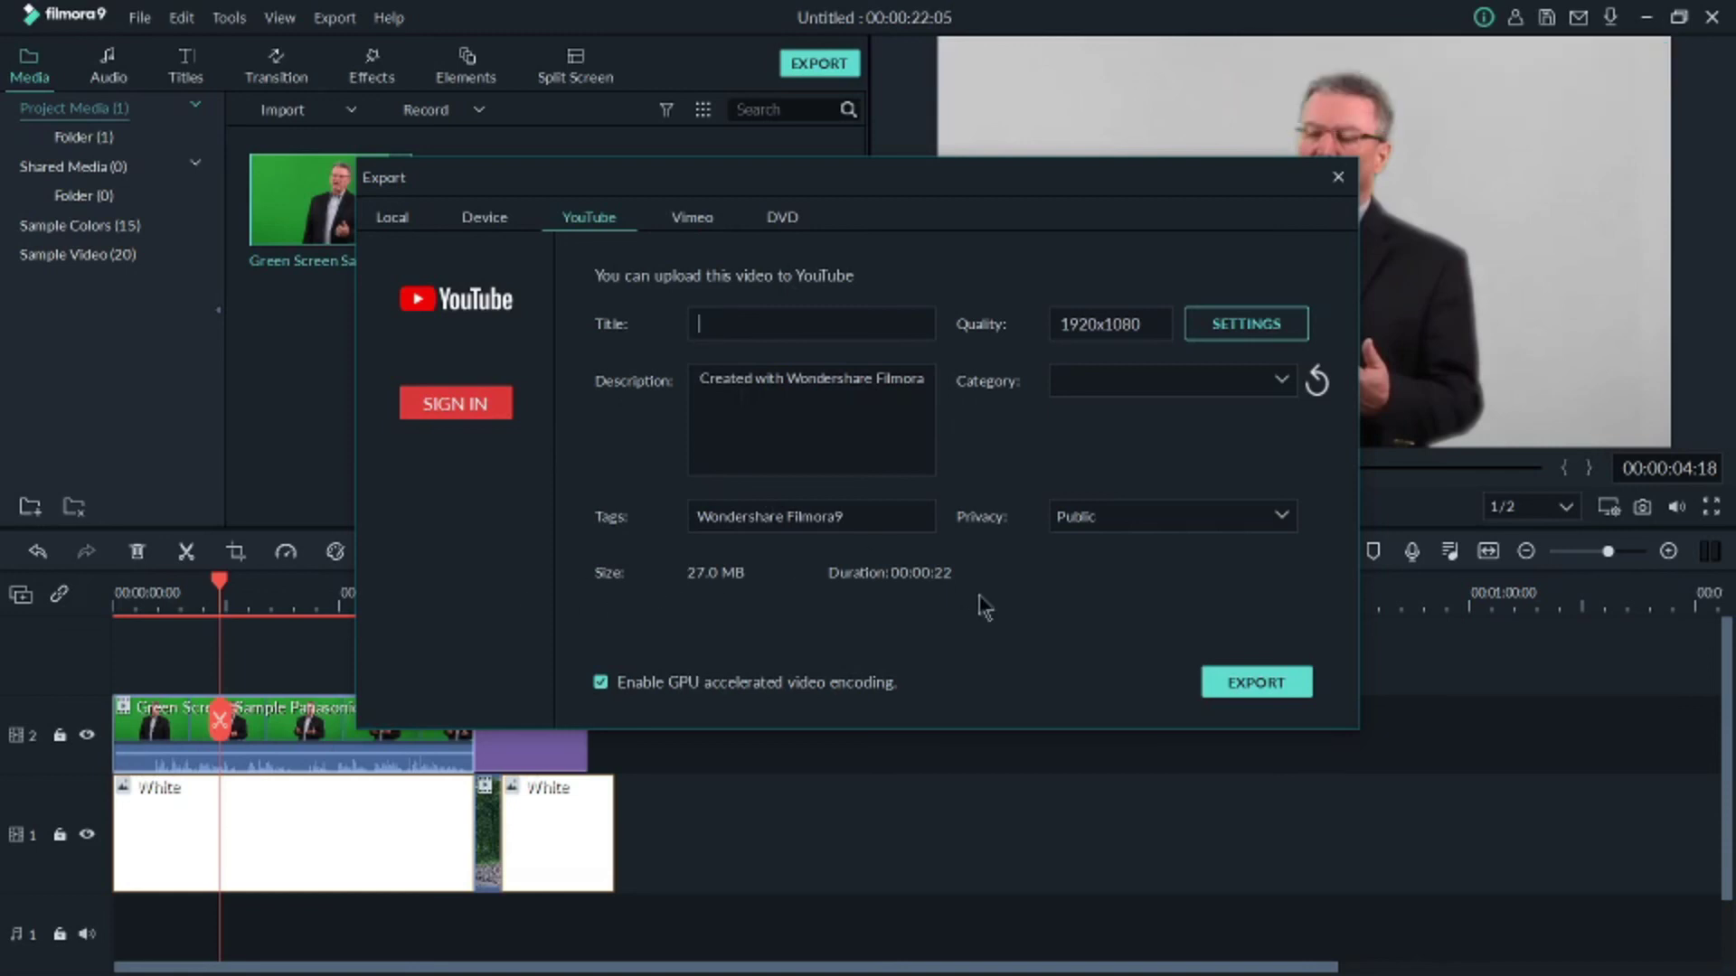
click(660, 327)
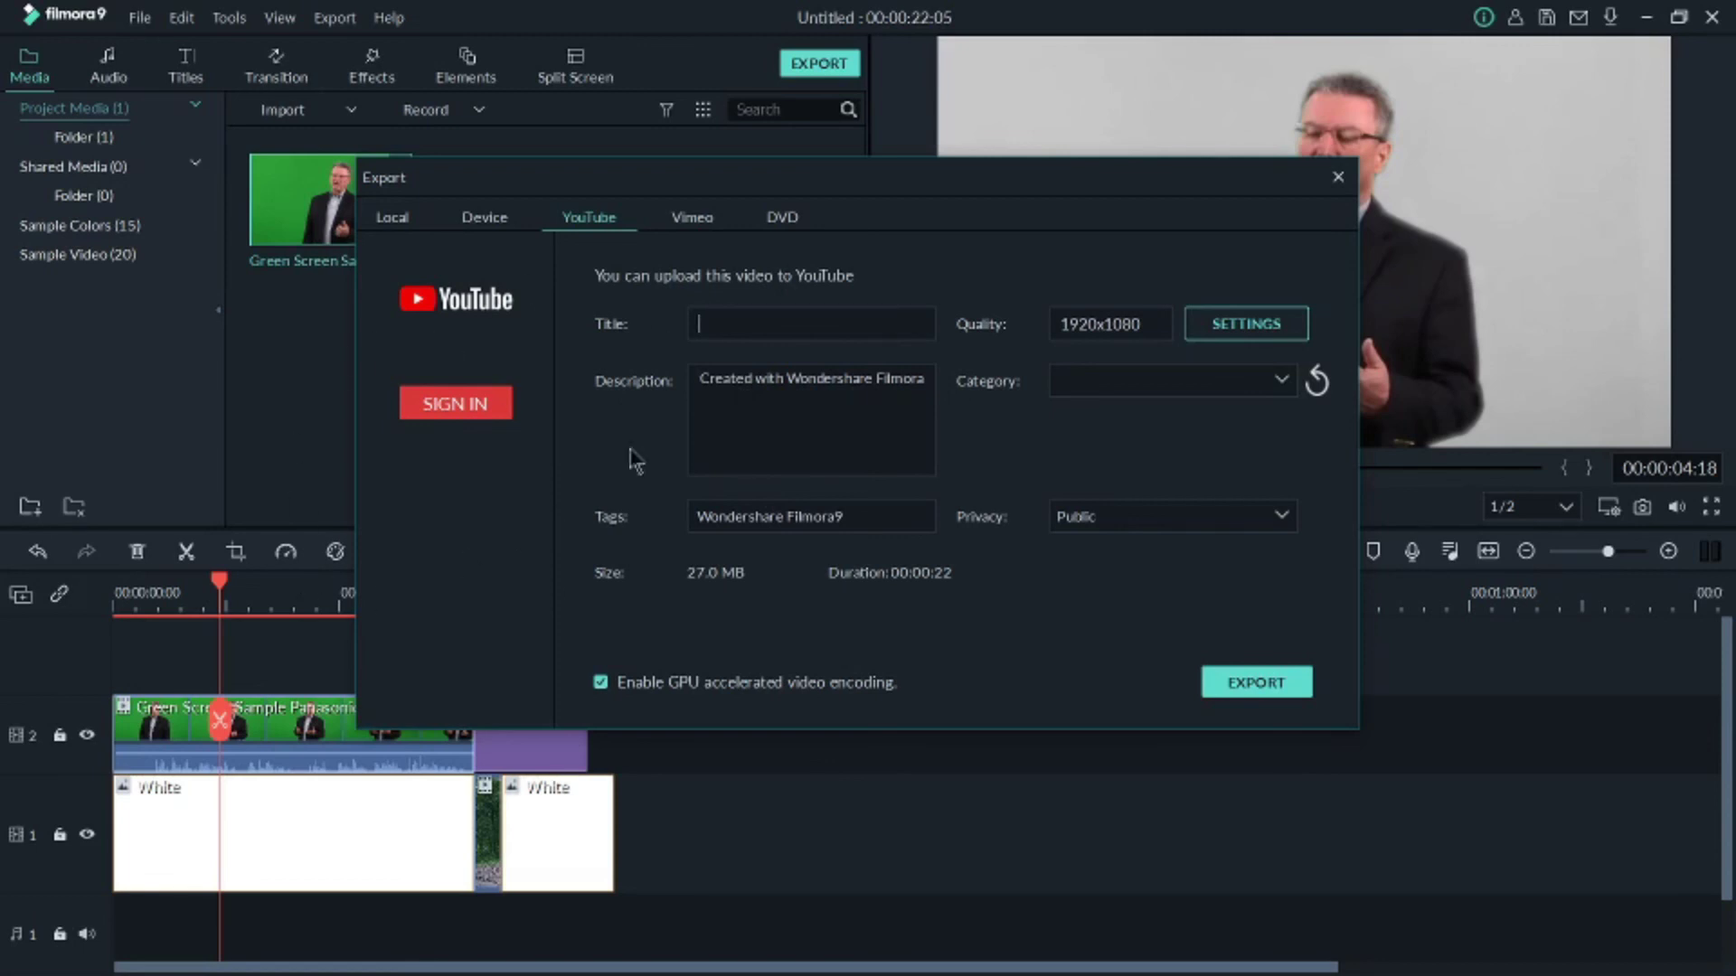